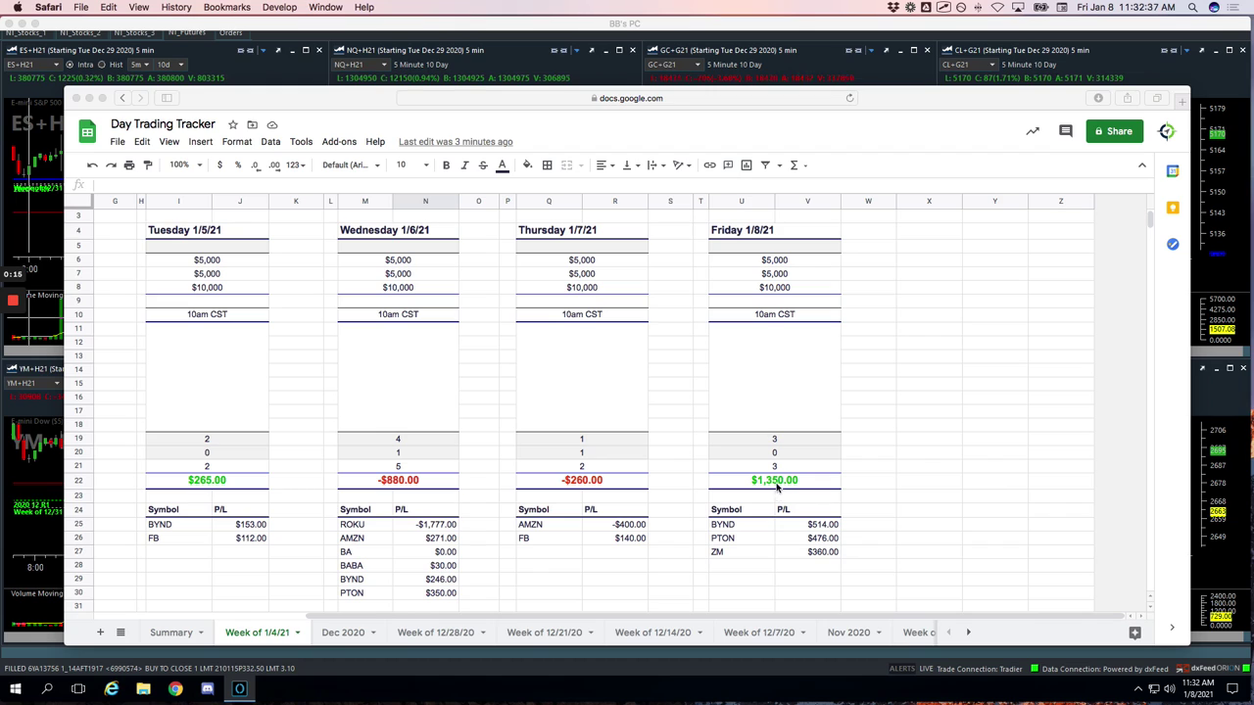
Step: Check off the BYND and ZM results in the Week of 1/4/21 sheet
click(852, 522)
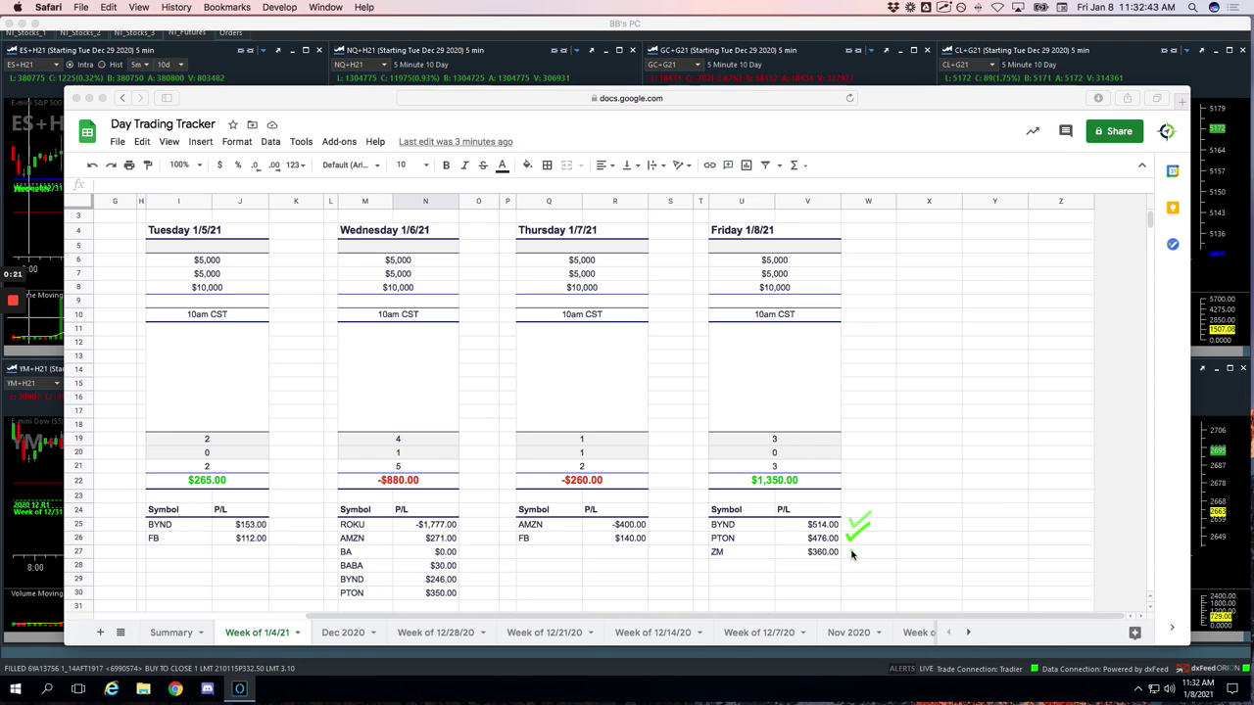
click(860, 551)
scroll(881, 544, down, 10)
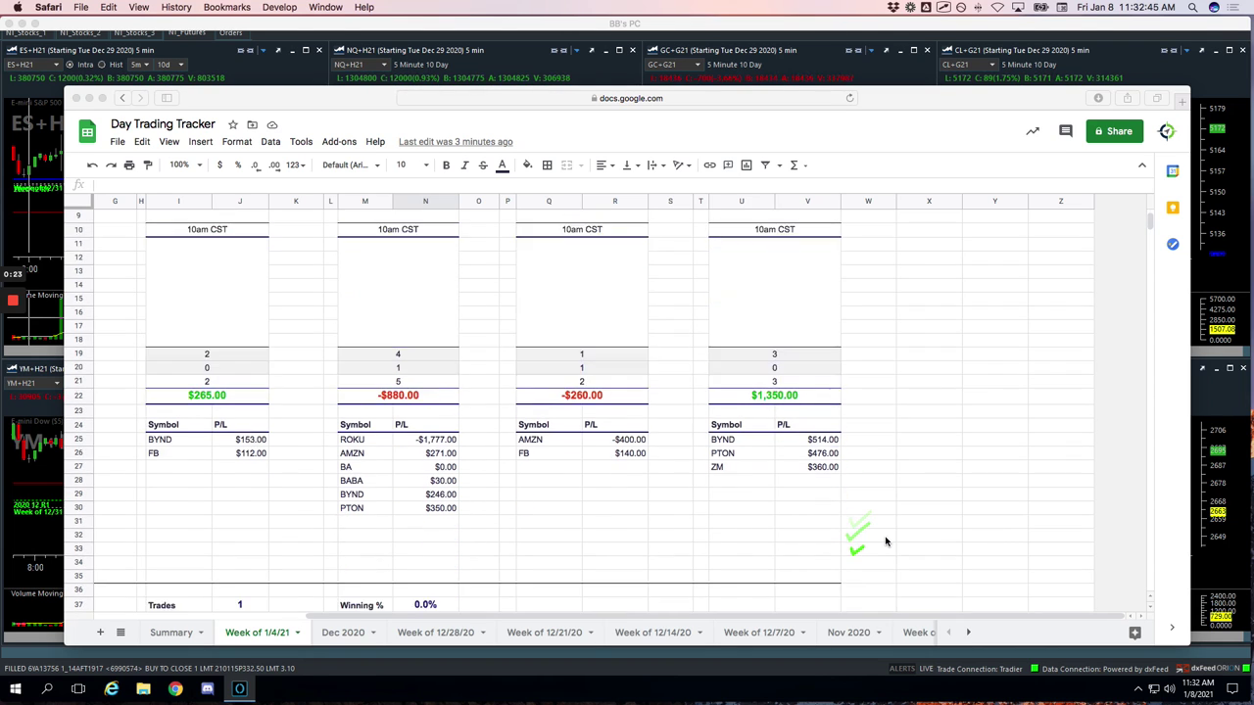
scroll(886, 541, down, 8)
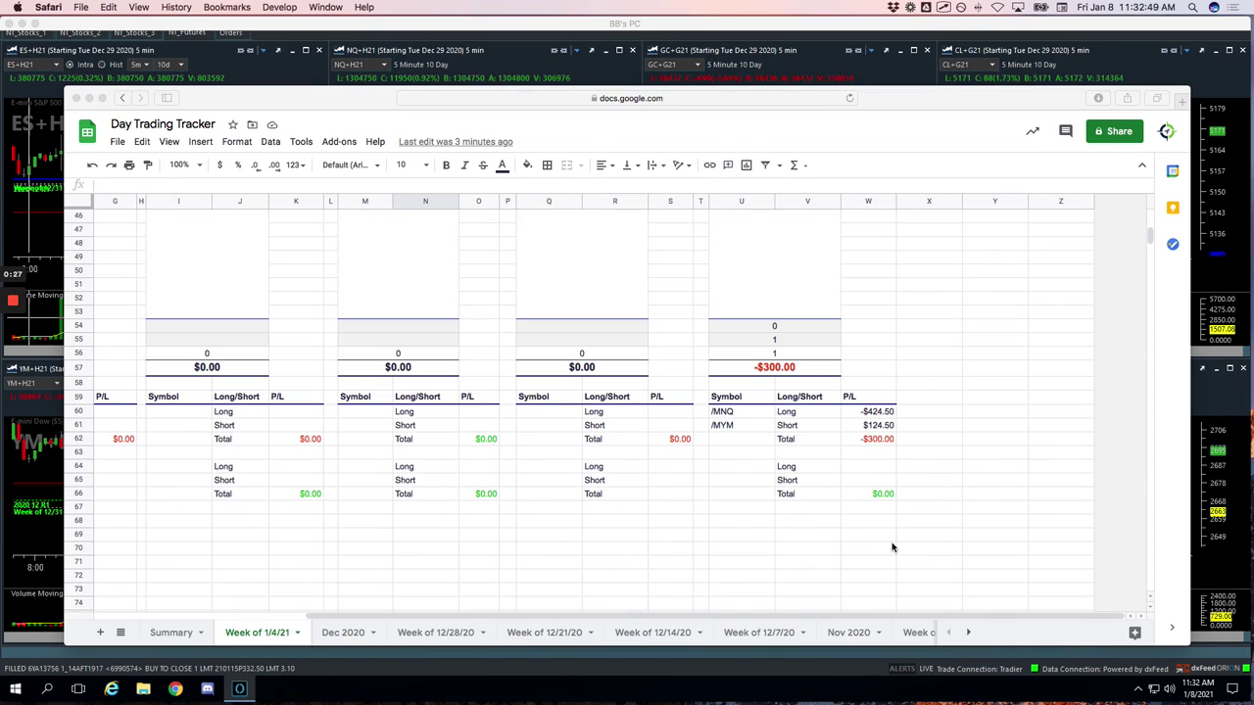
Step: Circle the -$300.00 futures total, check off the MSFT loss, and minimize the tracker
mouse_move(895, 439)
mouse_down()
mouse_move(845, 442)
mouse_move(897, 429)
mouse_move(882, 433)
mouse_up()
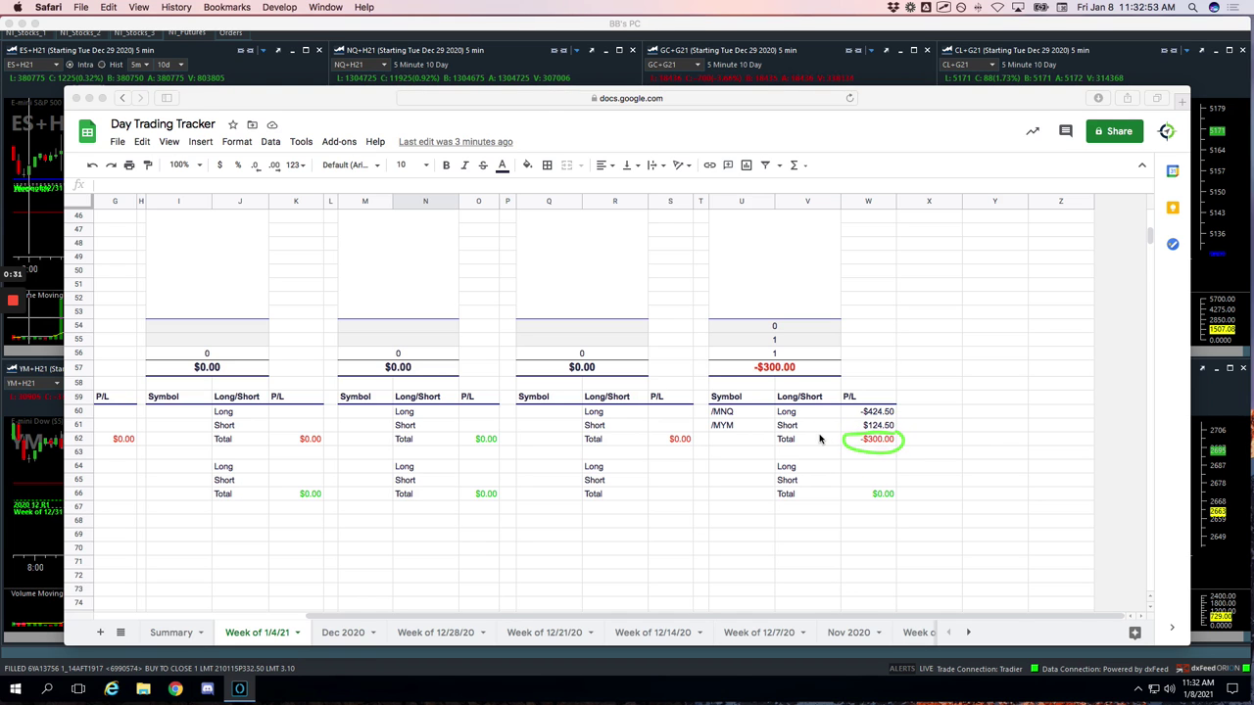
scroll(952, 450, down, 13)
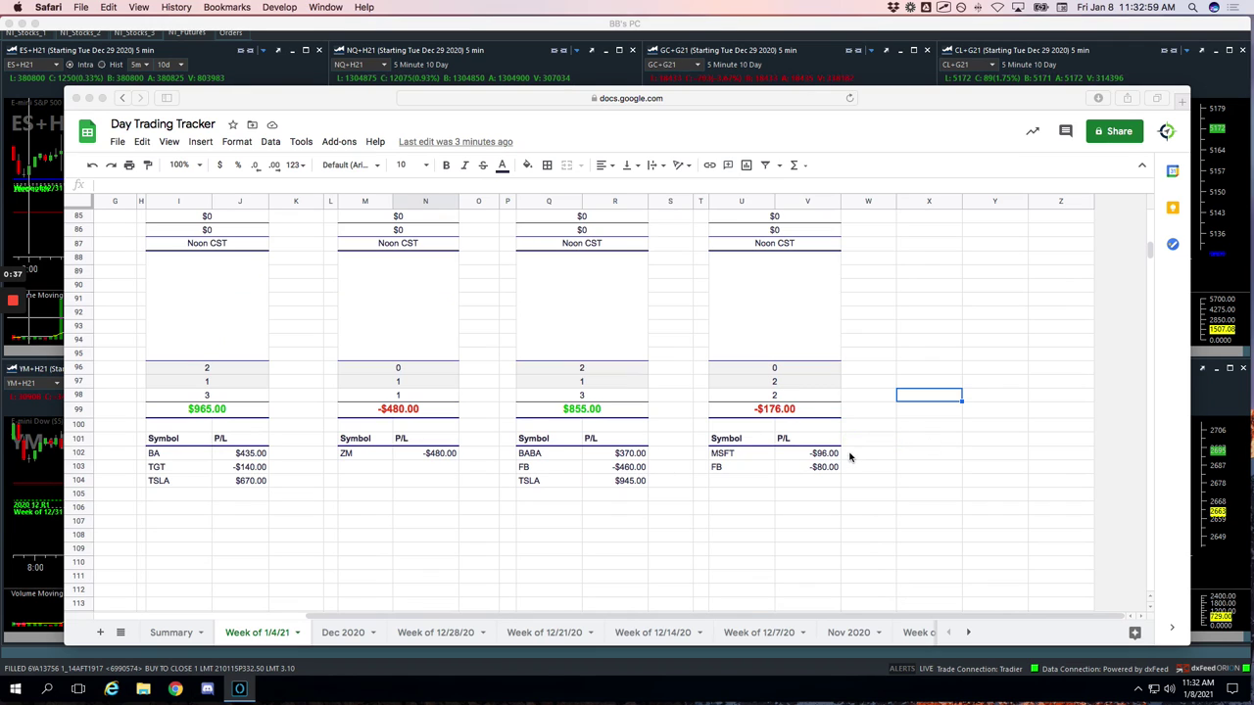
mouse_move(849, 451)
mouse_down()
mouse_move(862, 448)
mouse_move(849, 472)
mouse_move(868, 464)
mouse_up()
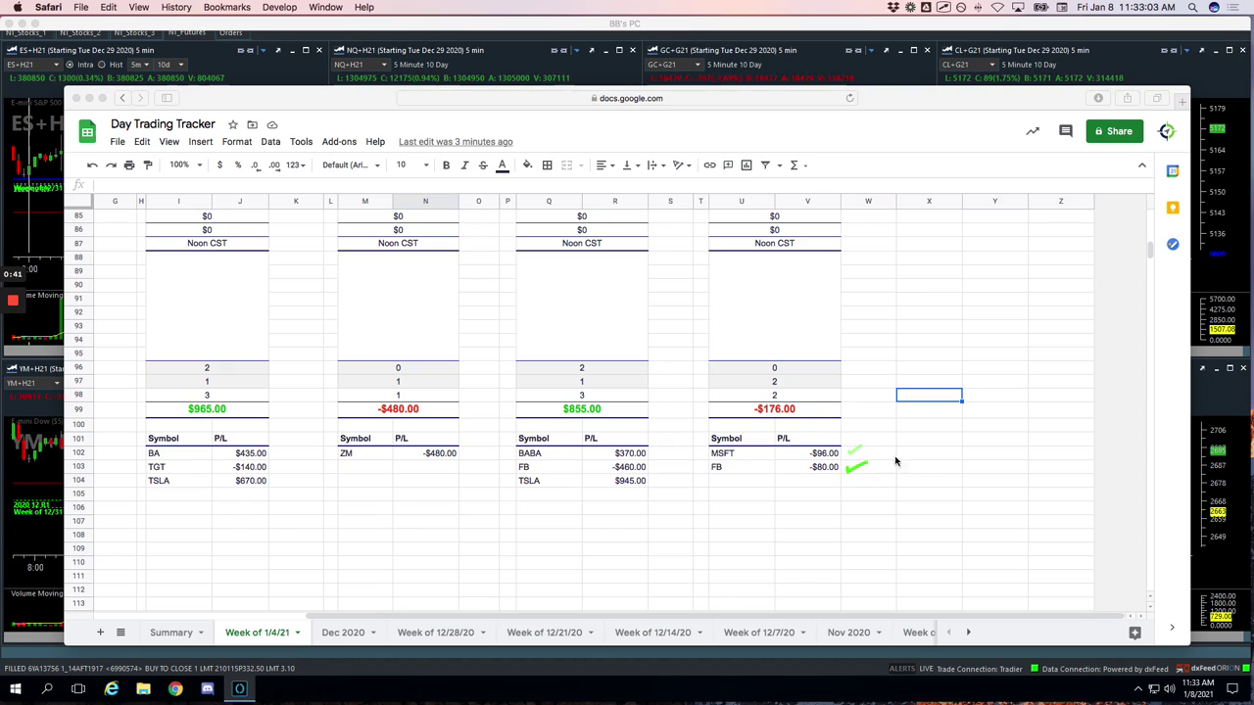
key(super+m)
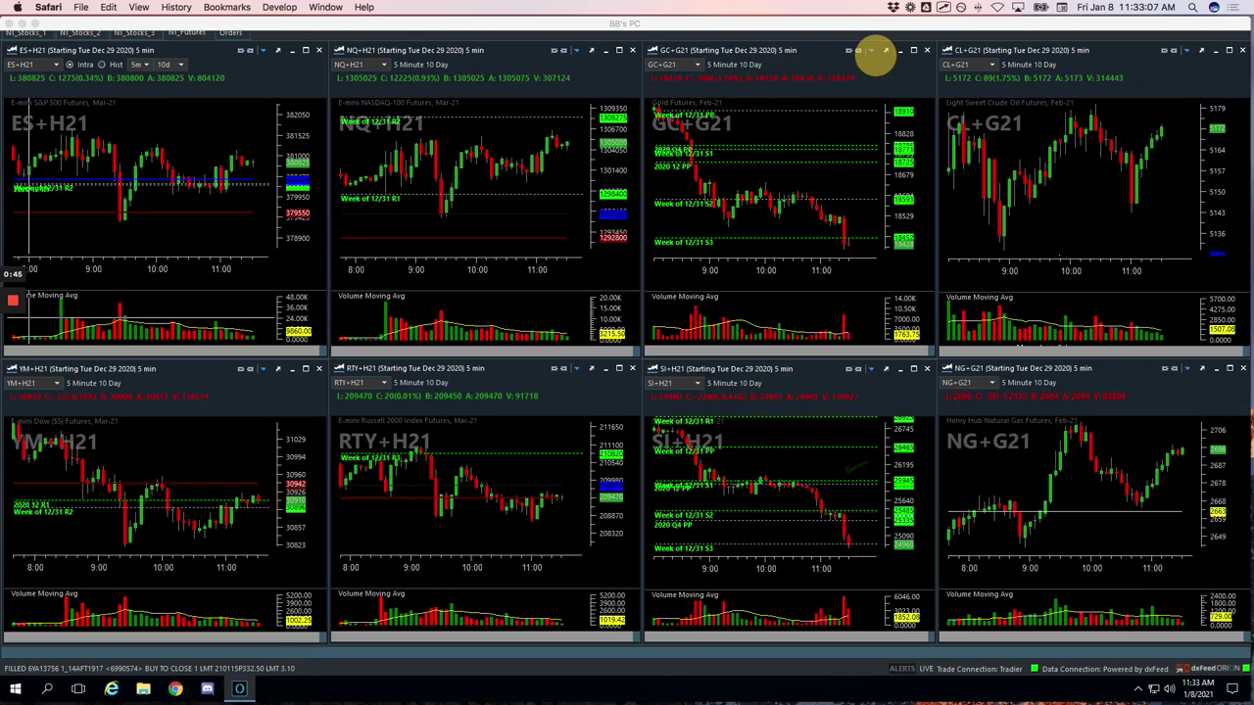
Step: Bring up the NT_Stocks_2 workspace and trace, then clear, a BYND price-move line
click(41, 30)
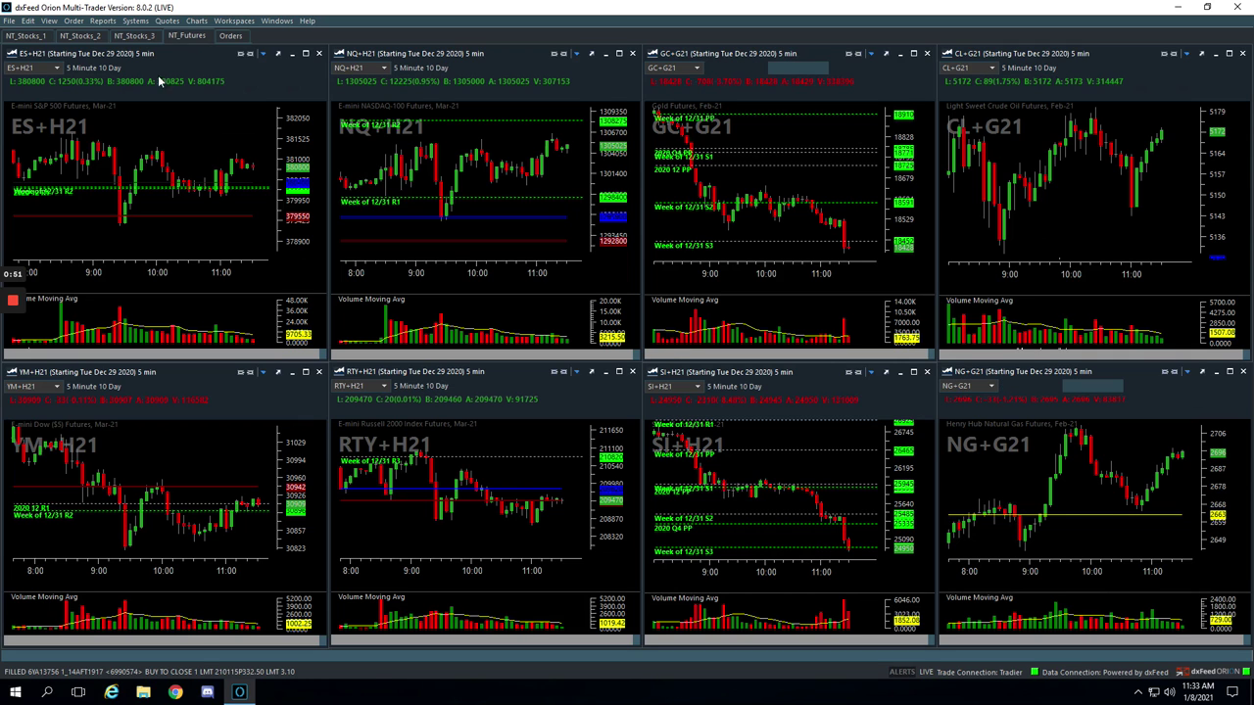
click(81, 35)
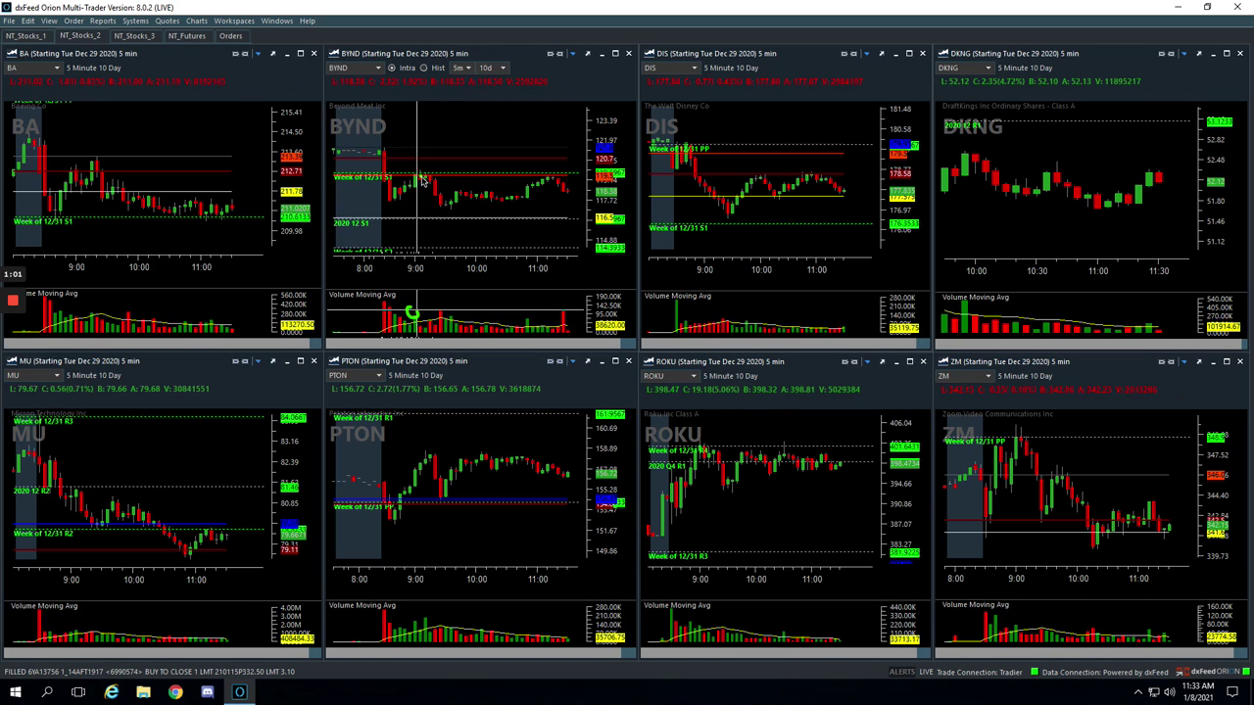
click(422, 175)
click(428, 186)
drag(428, 186, 454, 216)
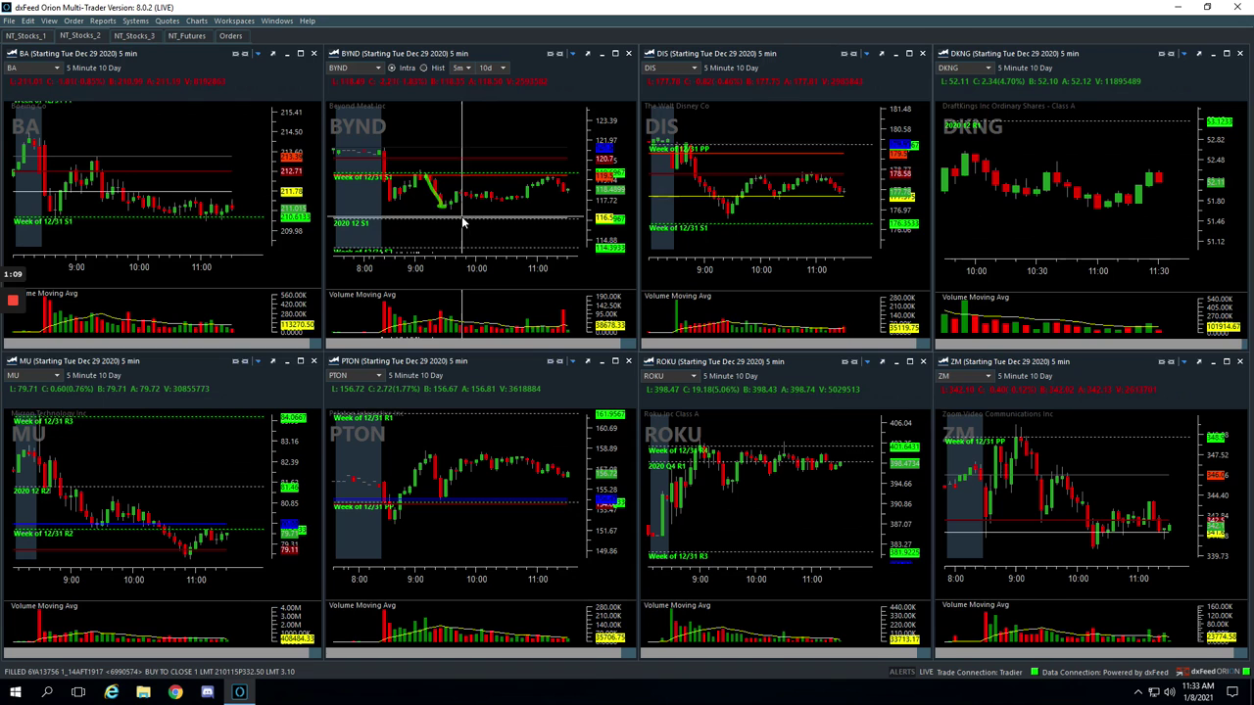
key(Delete)
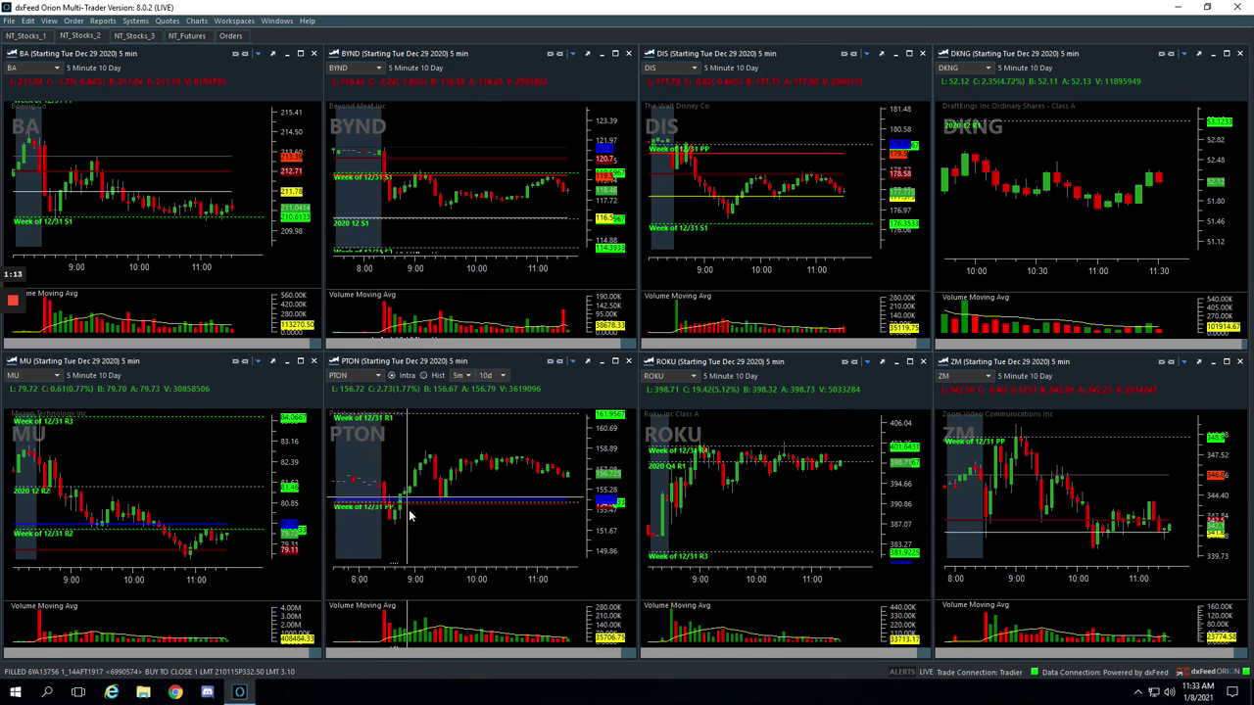
Step: Mark the PTON volume and trade point and draw a line at the PTON entry
click(413, 619)
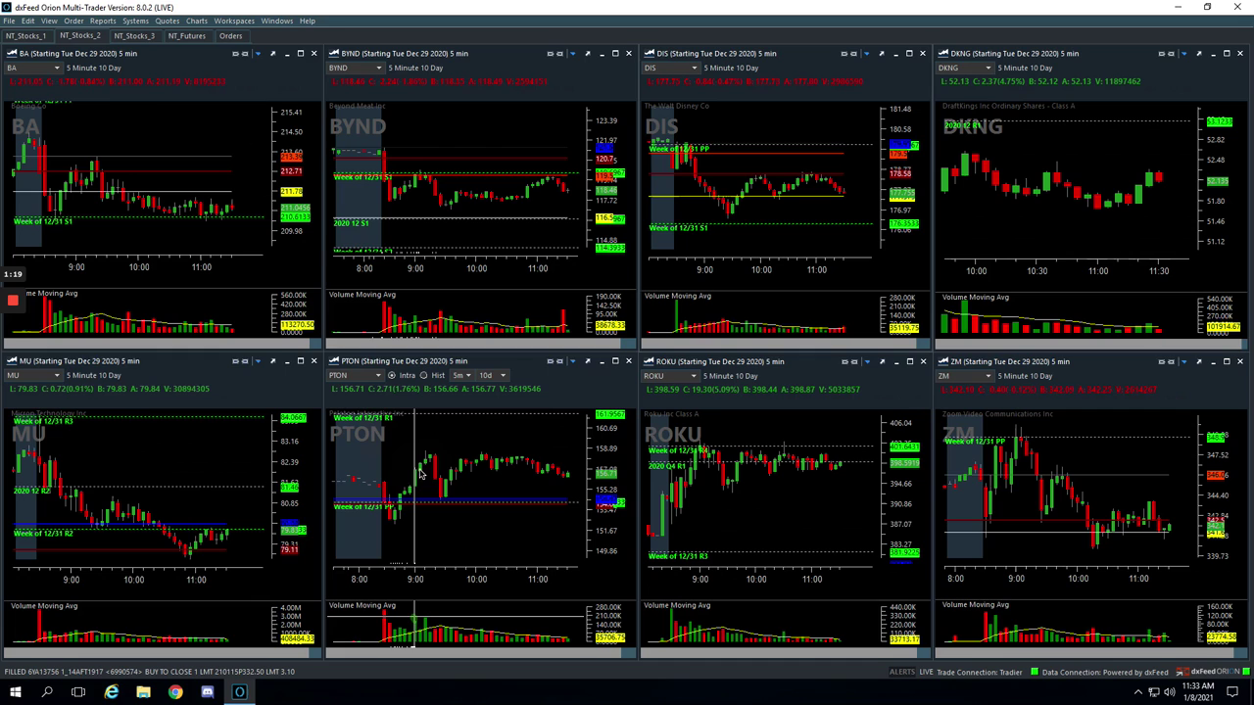
click(417, 474)
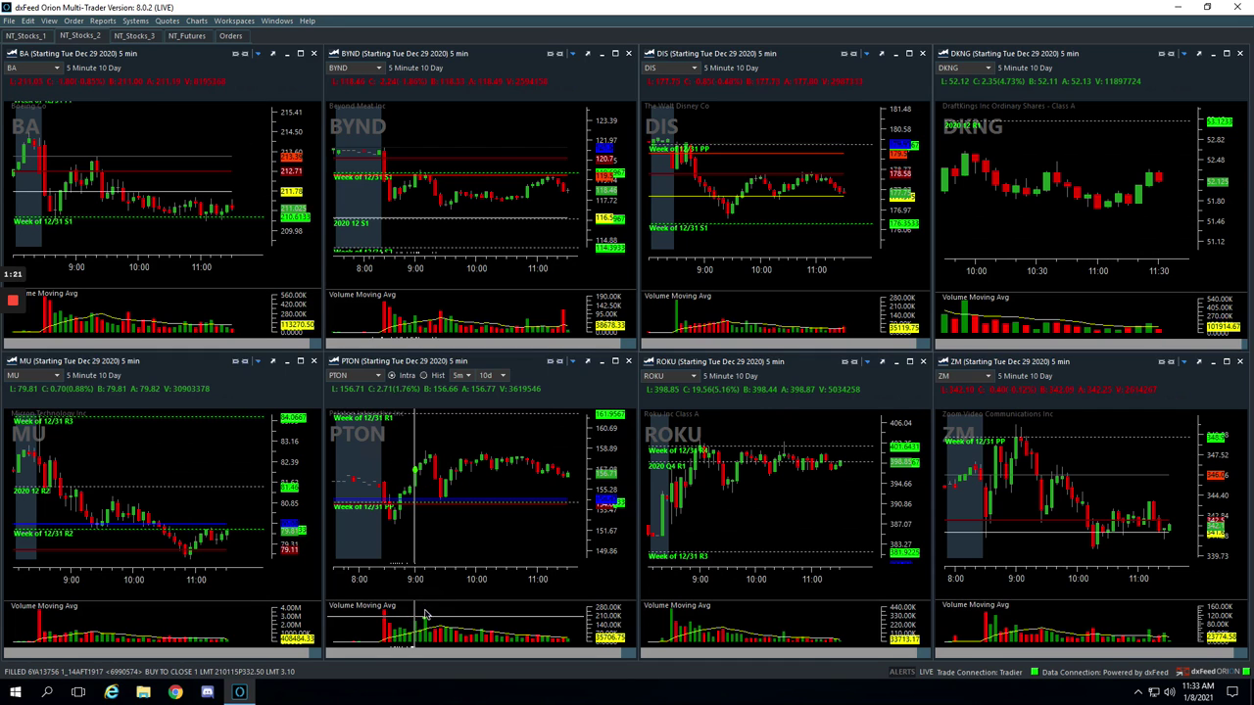
click(427, 468)
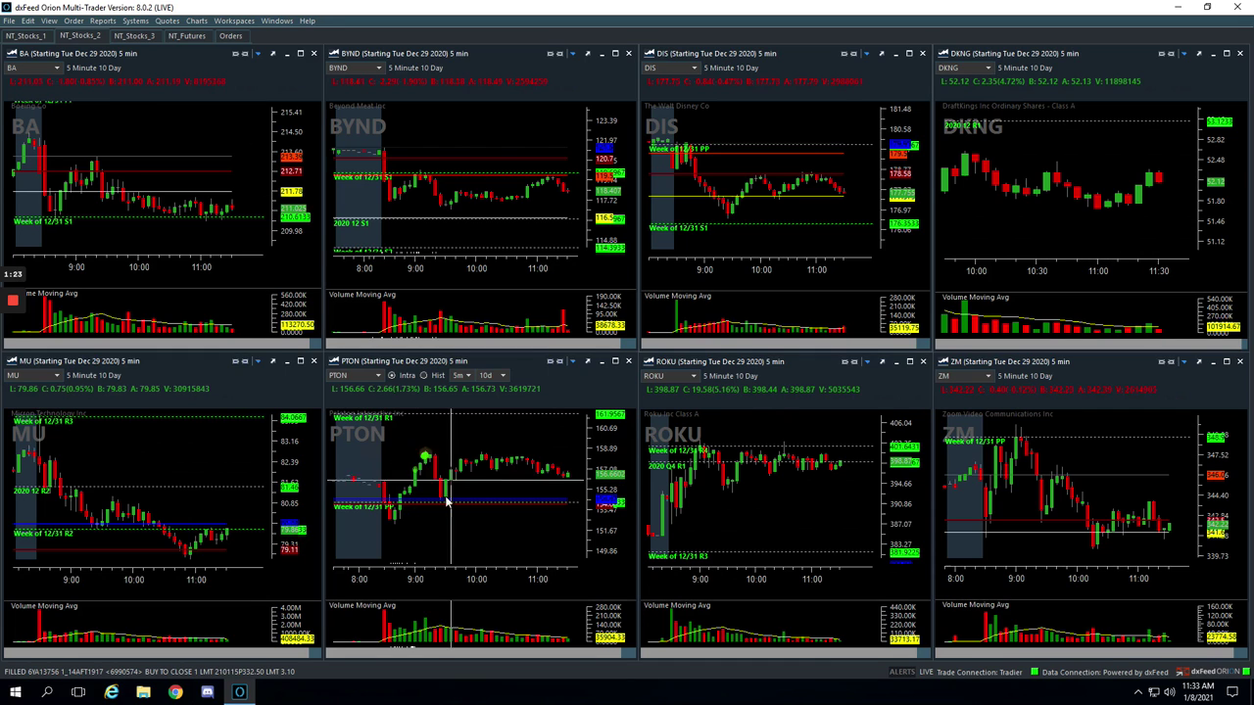
click(414, 461)
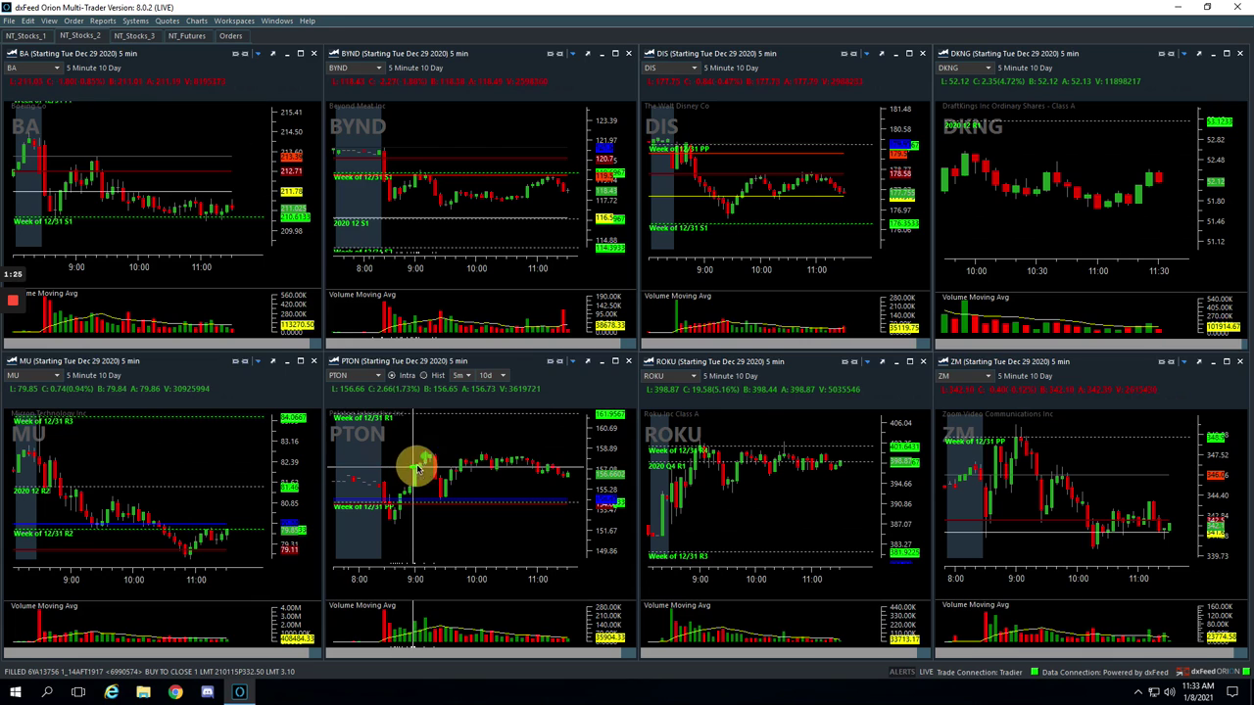
click(426, 456)
mouse_move(427, 457)
mouse_down()
mouse_move(439, 503)
mouse_move(439, 490)
mouse_up()
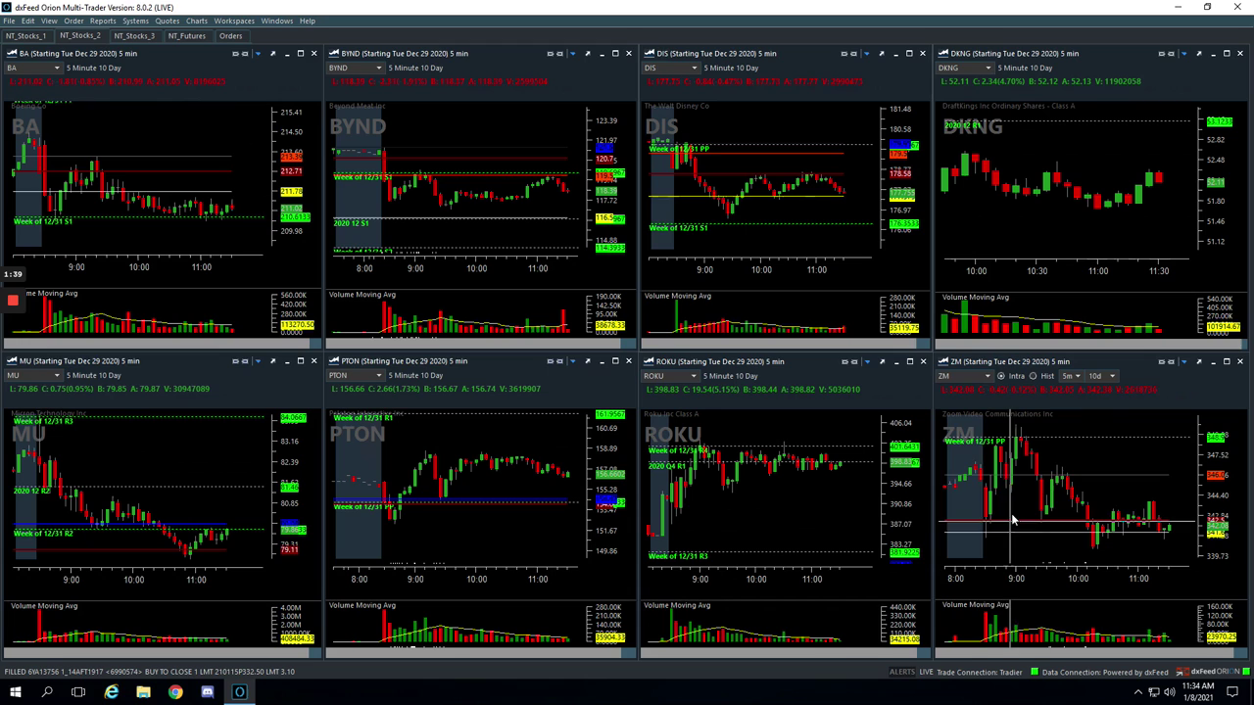
Step: Draw a line down the ZM chart at the trade entry and switch to NT_Stocks_1
click(995, 446)
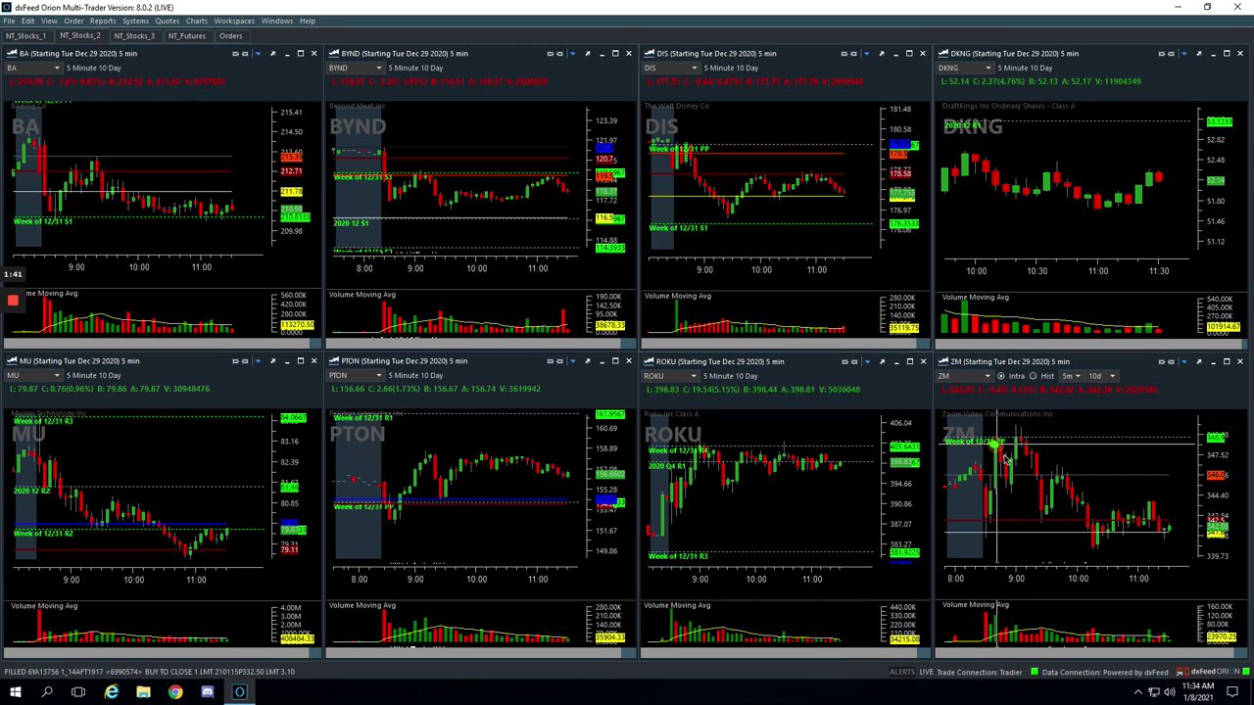
click(1005, 476)
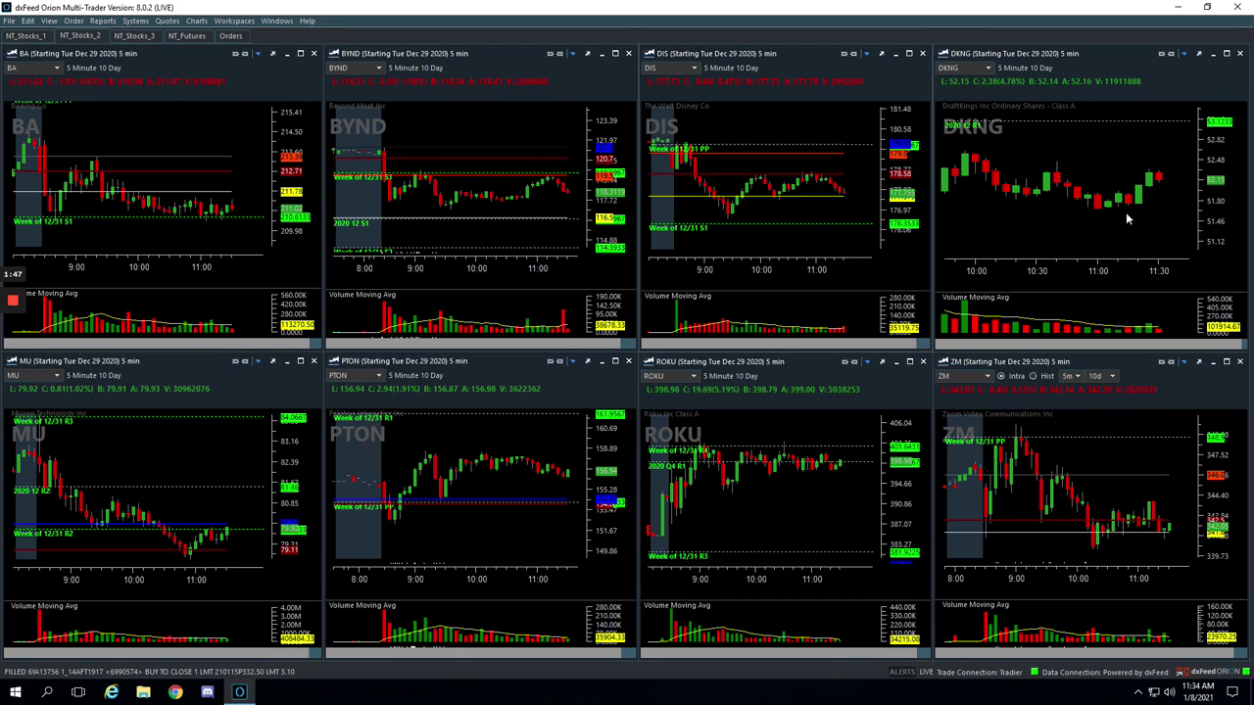
click(39, 35)
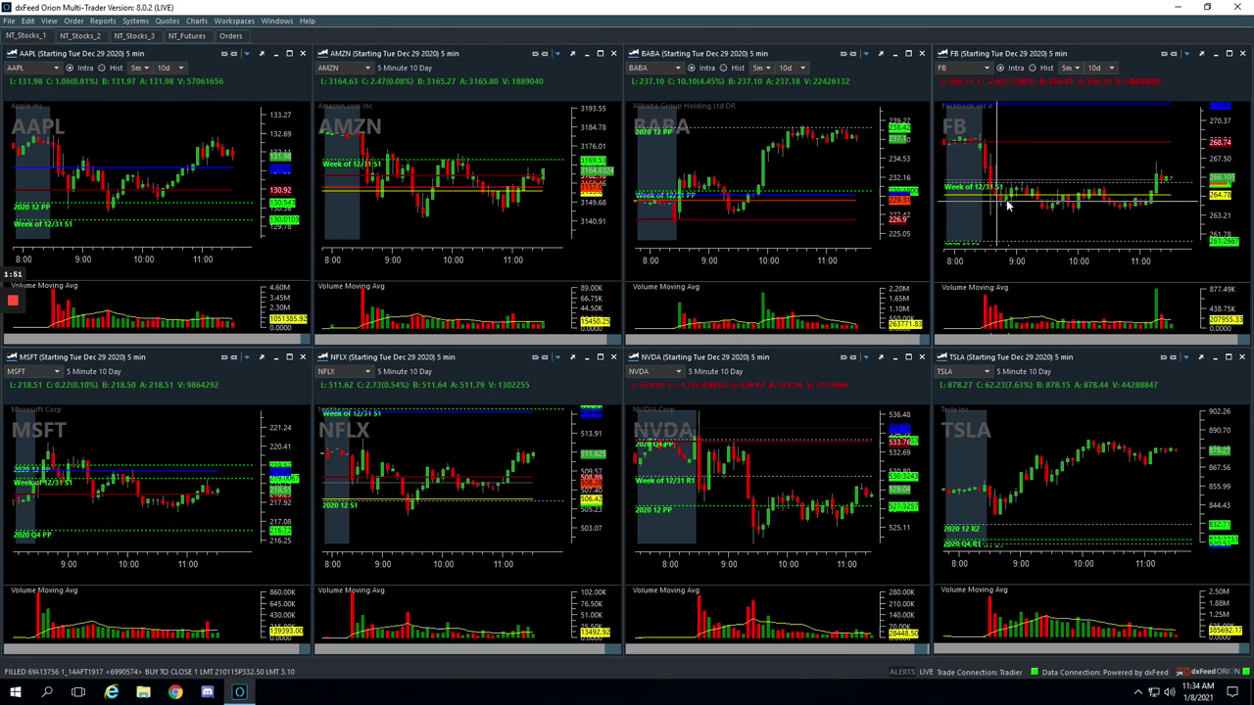
Step: Trace the FB price move and its path across the day, marking the FB volume
drag(995, 204, 1015, 190)
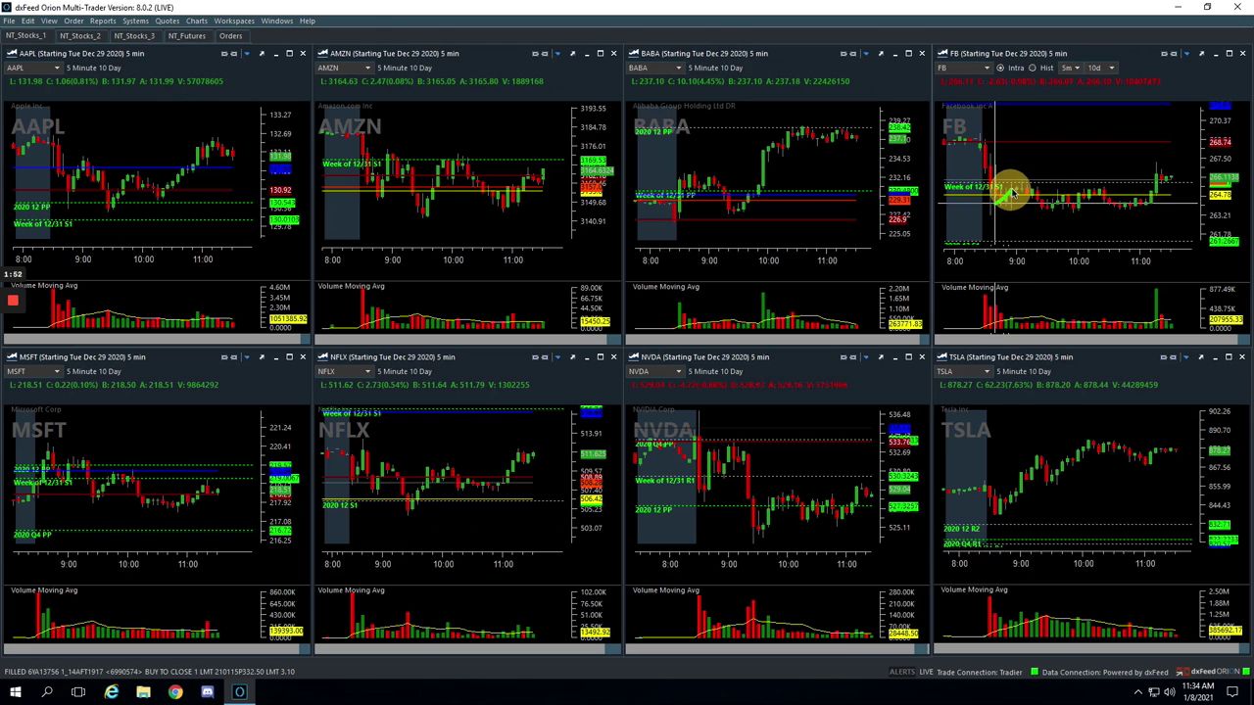
click(1013, 320)
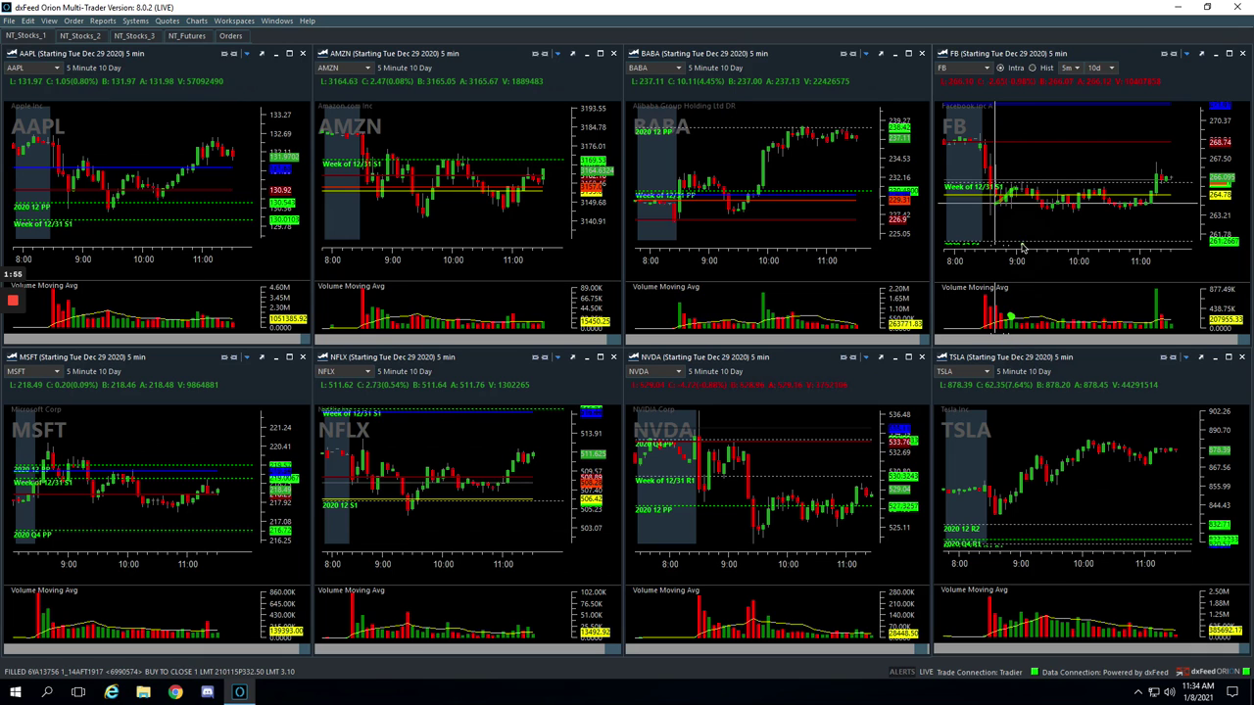
click(1012, 184)
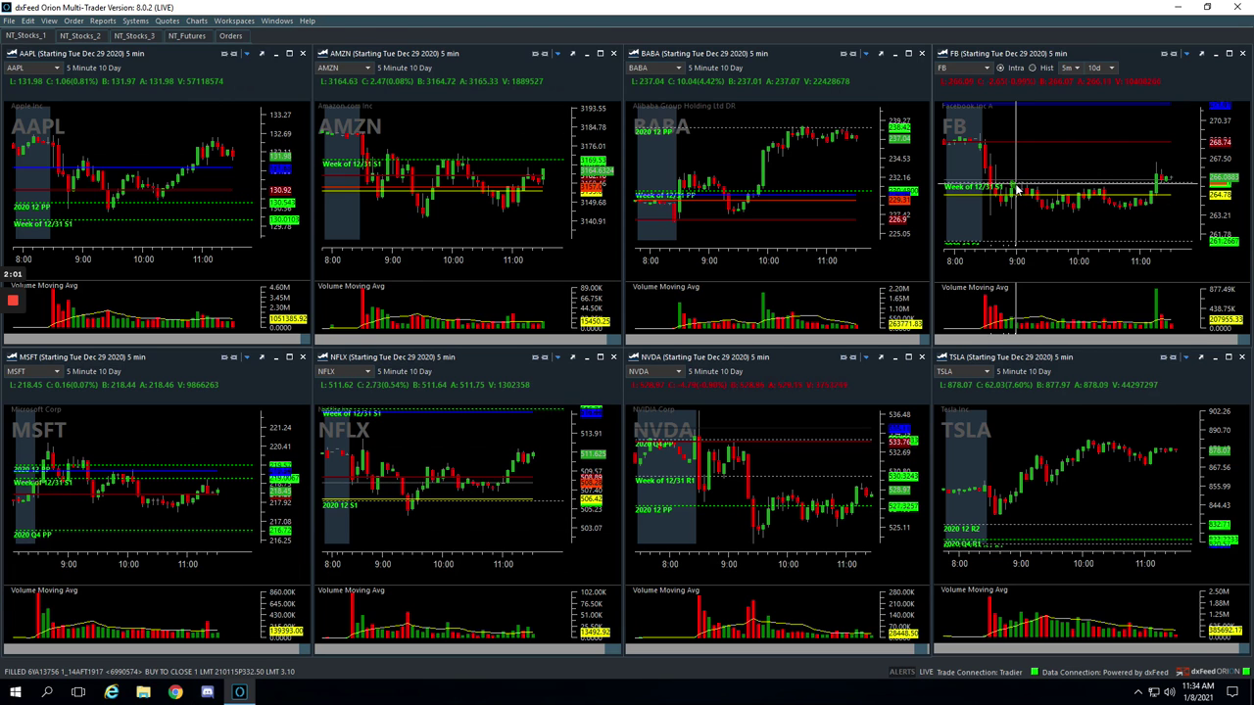
mouse_move(1017, 189)
mouse_down()
mouse_move(1038, 206)
mouse_move(1083, 197)
mouse_move(1125, 211)
mouse_move(1158, 182)
mouse_up()
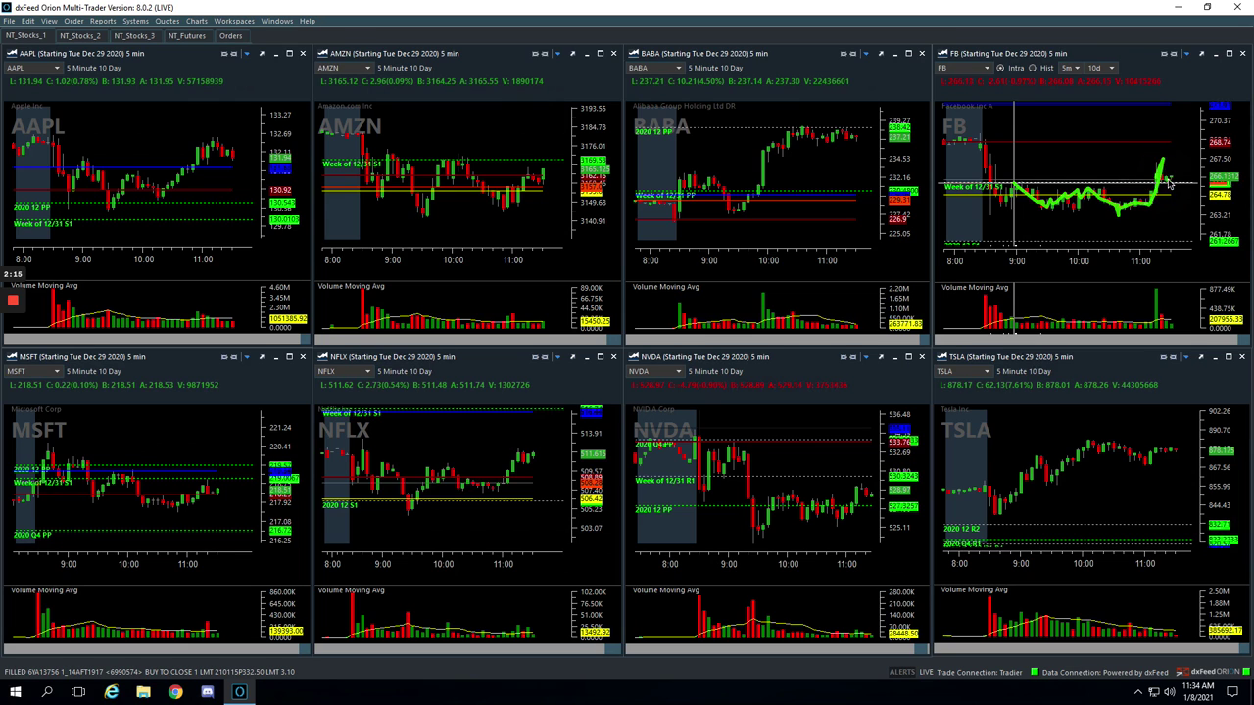
click(1158, 184)
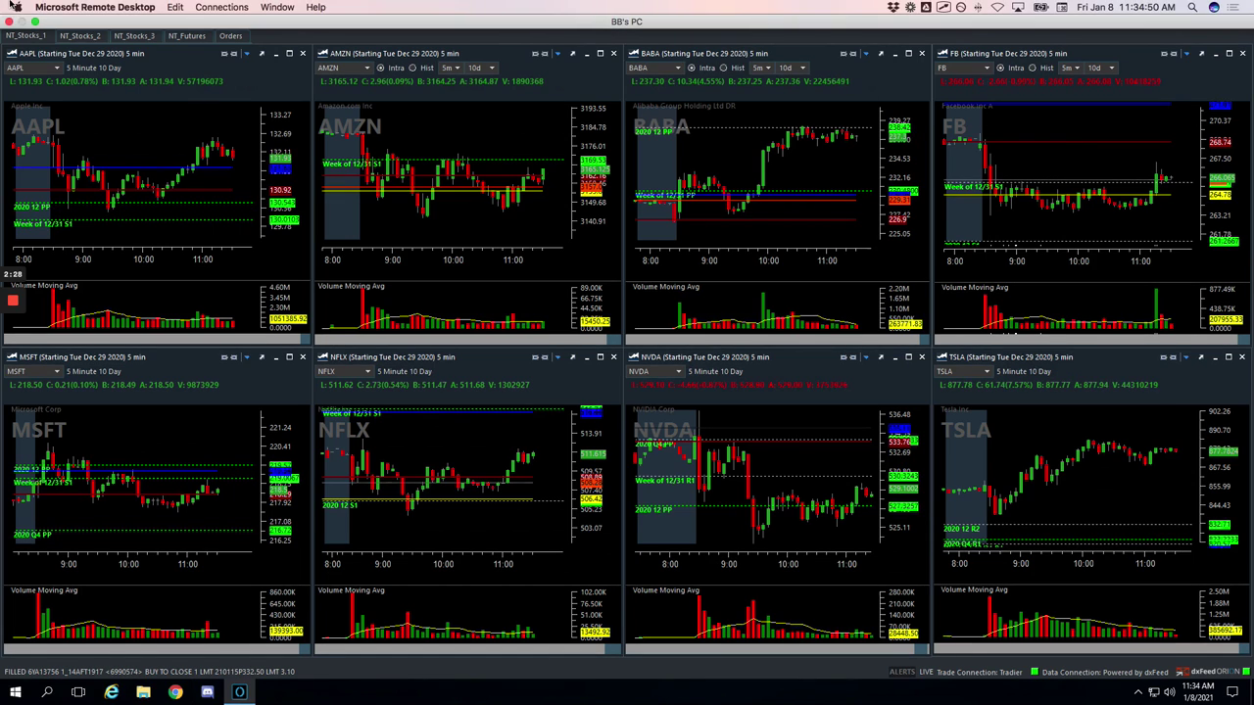
Step: Maximise the chart grid, return to the tracker, and circle the 73.3% winning percentage
click(35, 20)
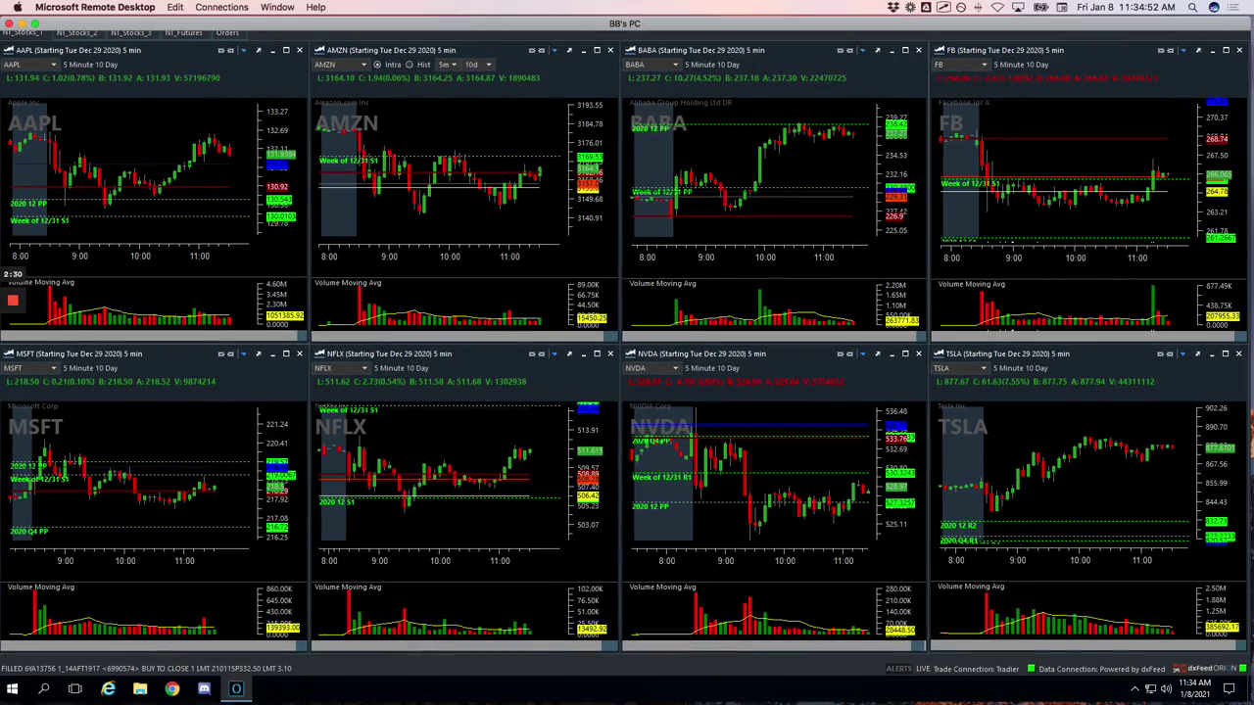
key(super+Tab)
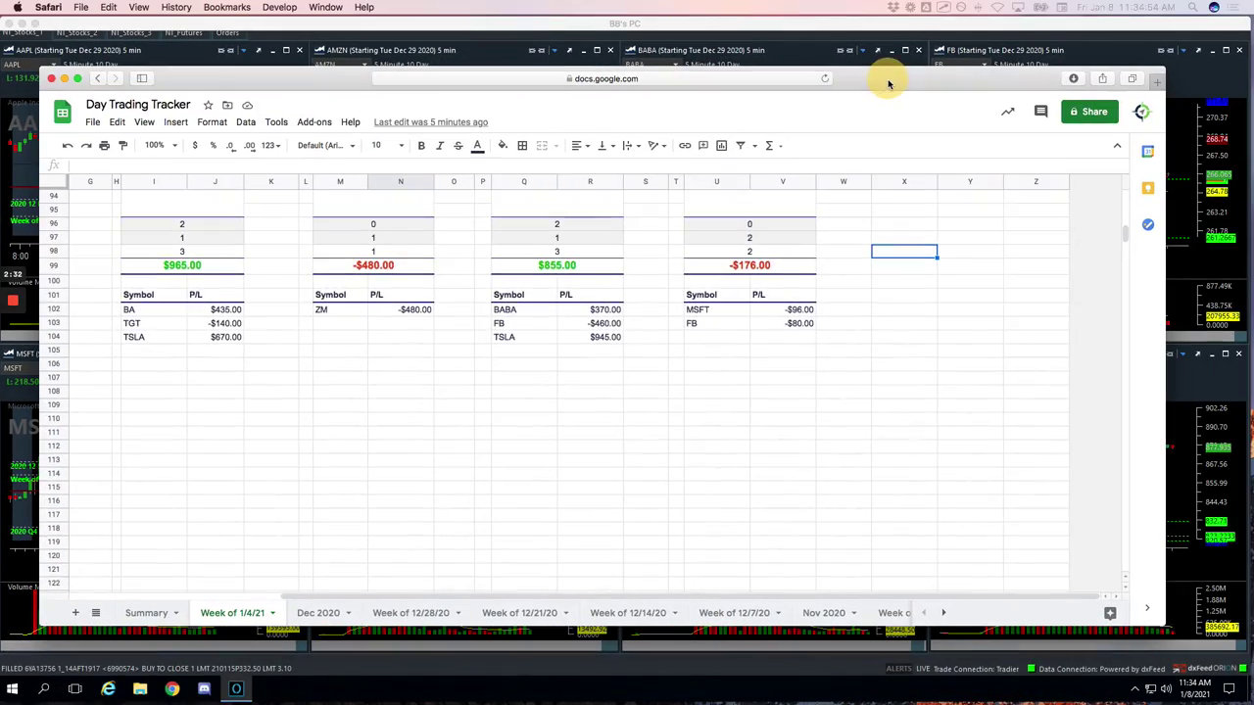
scroll(898, 328, up, 20)
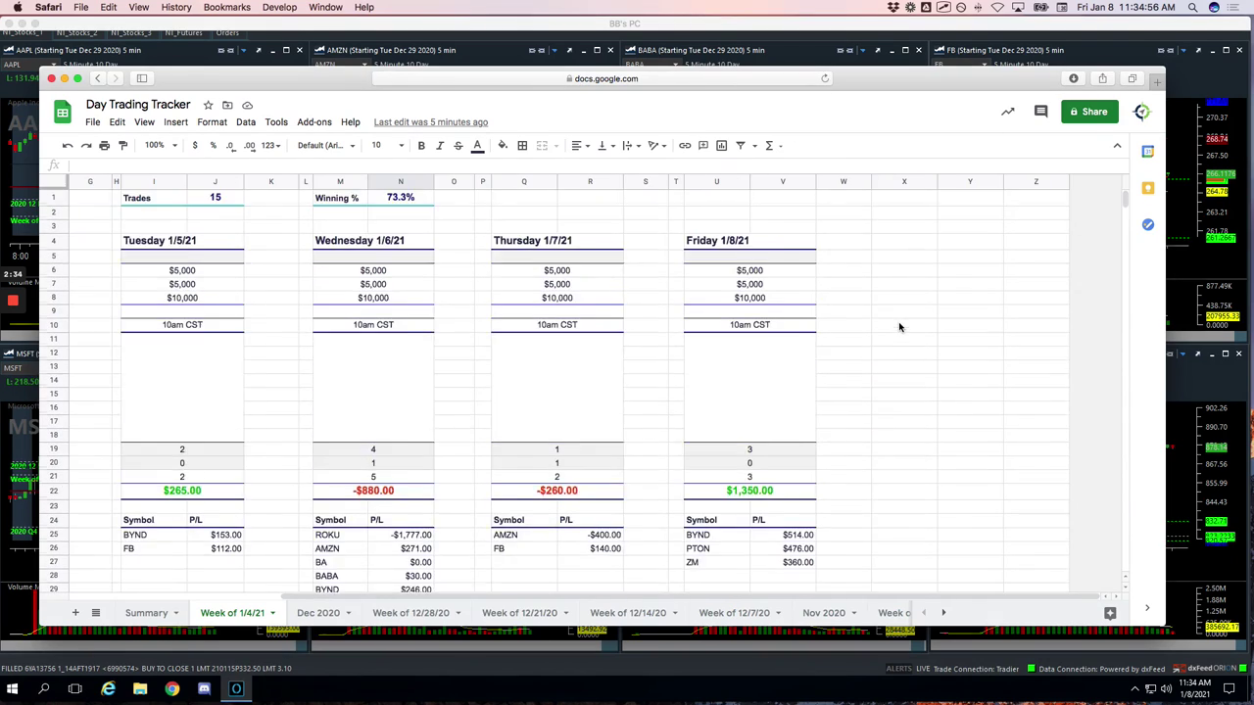
scroll(906, 326, left, 5)
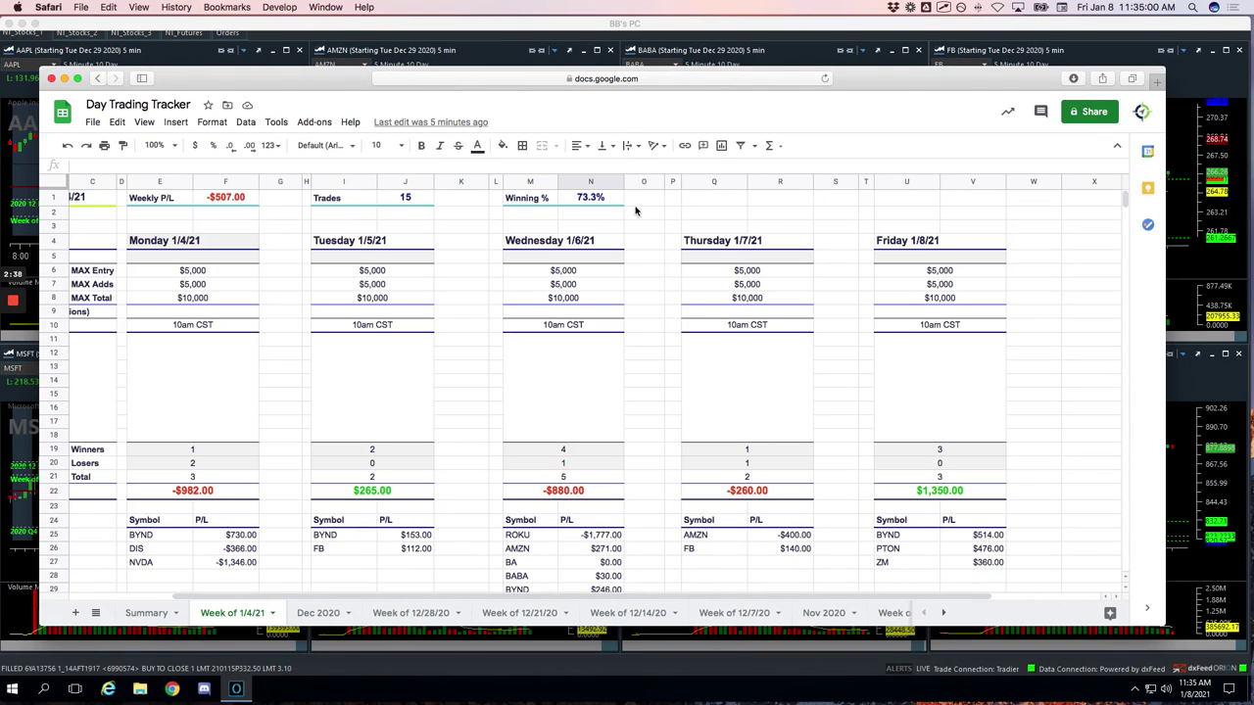
drag(623, 196, 625, 208)
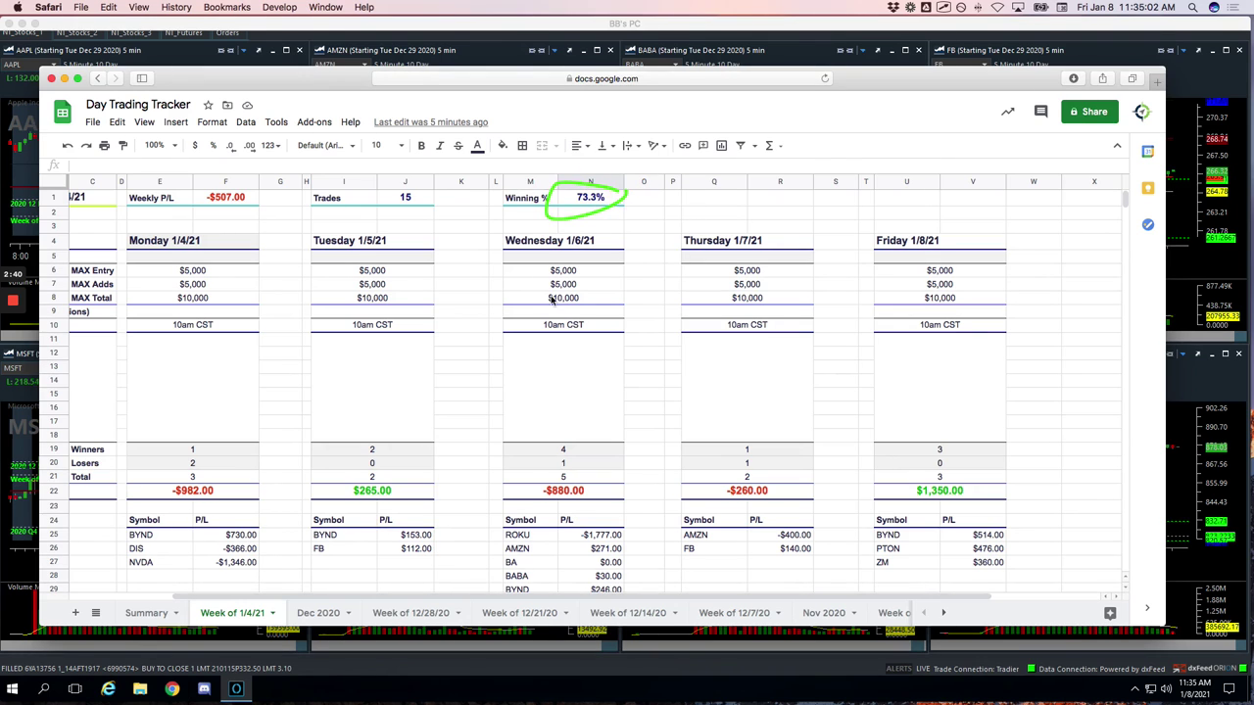
Step: Scroll down the week's results and circle the trade count of 10
scroll(552, 294, down, 15)
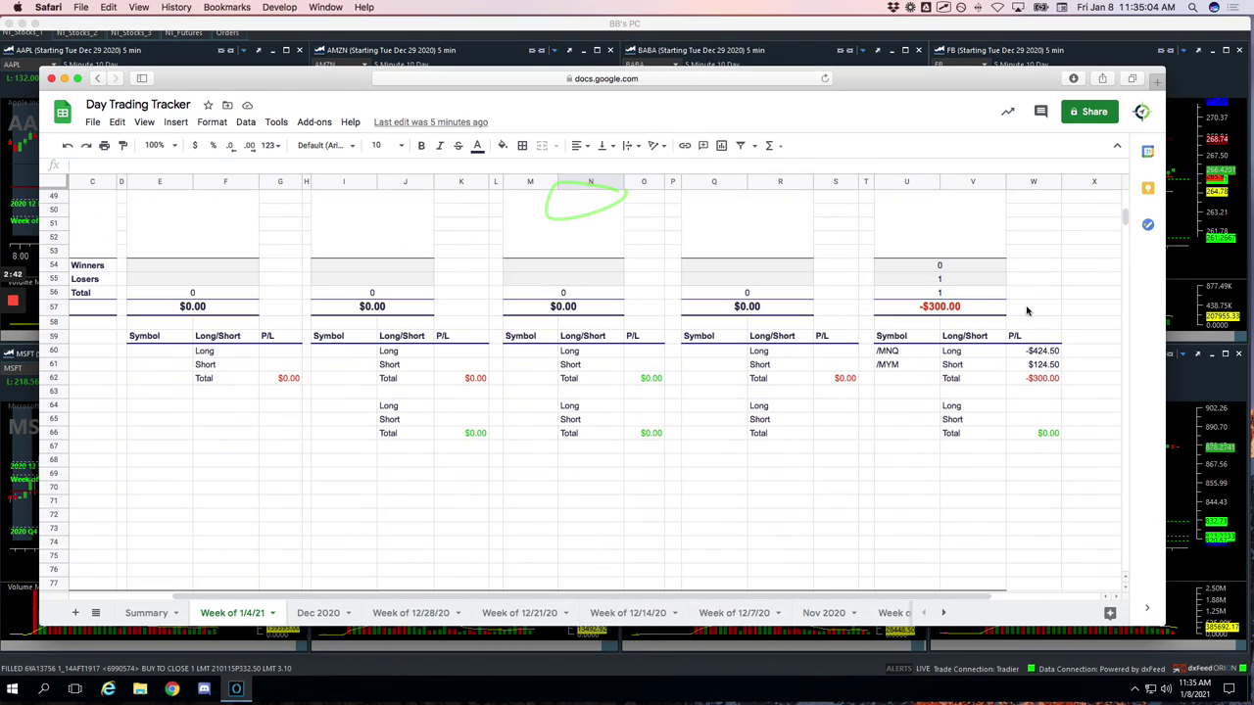
mouse_move(1026, 311)
mouse_down()
mouse_move(940, 290)
mouse_move(985, 298)
mouse_up()
scroll(683, 363, down, 10)
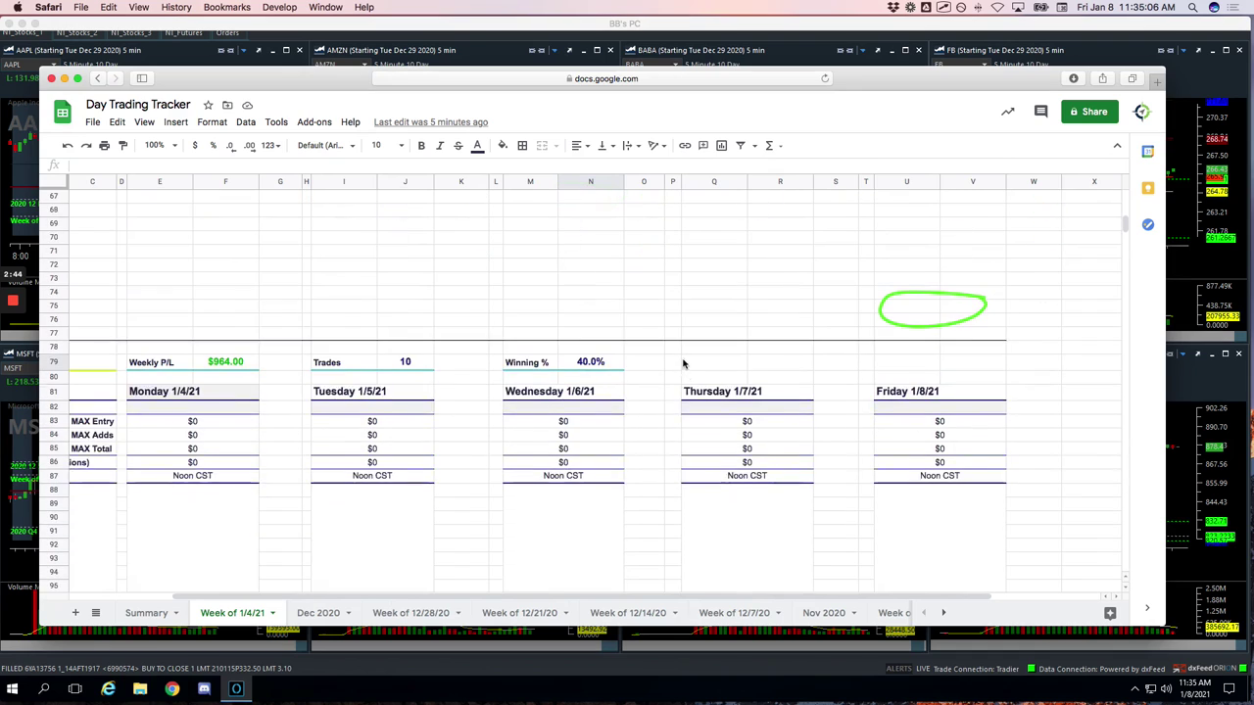
scroll(683, 363, down, 2)
scroll(264, 346, down, 3)
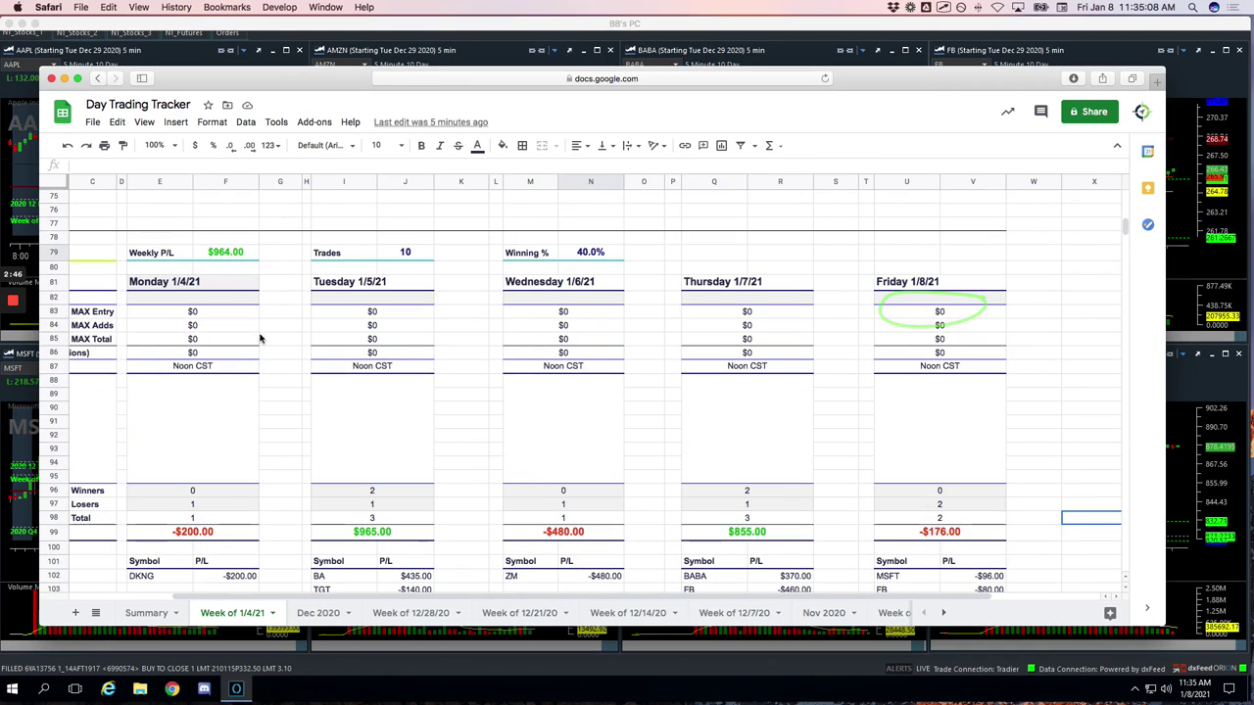
mouse_move(251, 258)
mouse_down()
mouse_move(190, 244)
mouse_move(250, 240)
mouse_up()
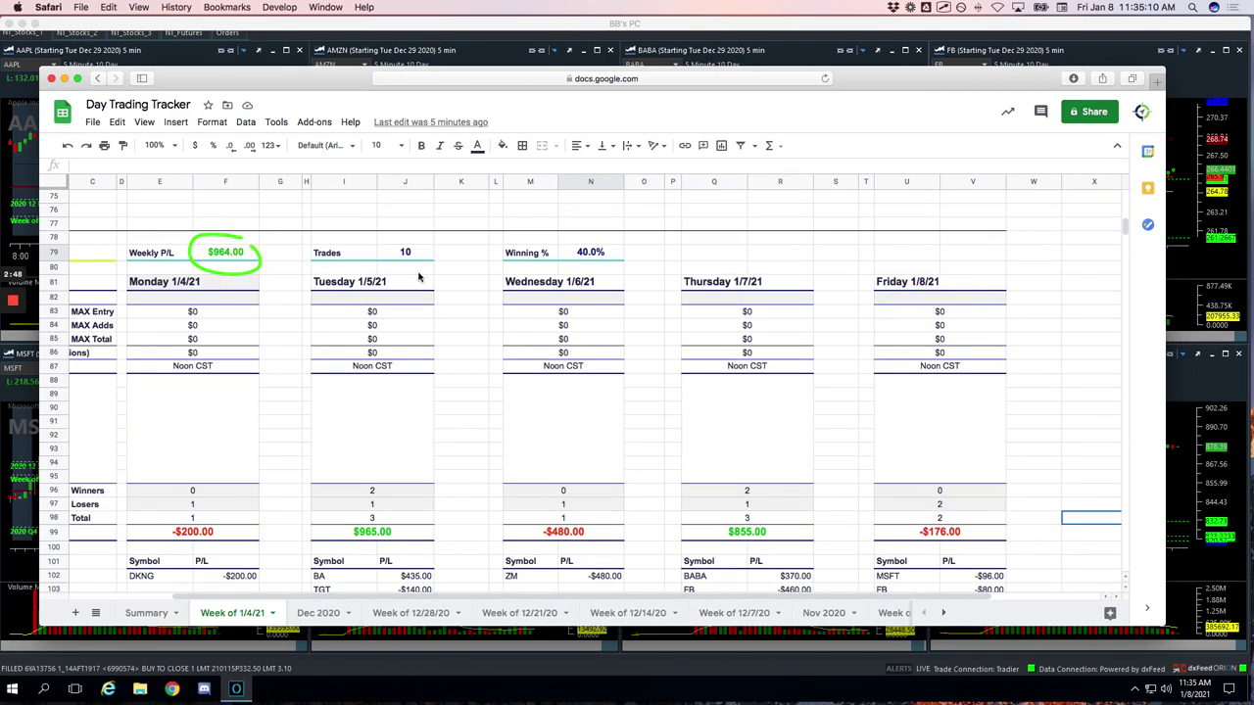
mouse_move(409, 241)
mouse_down()
mouse_move(384, 267)
mouse_move(413, 241)
mouse_up()
drag(601, 245, 607, 269)
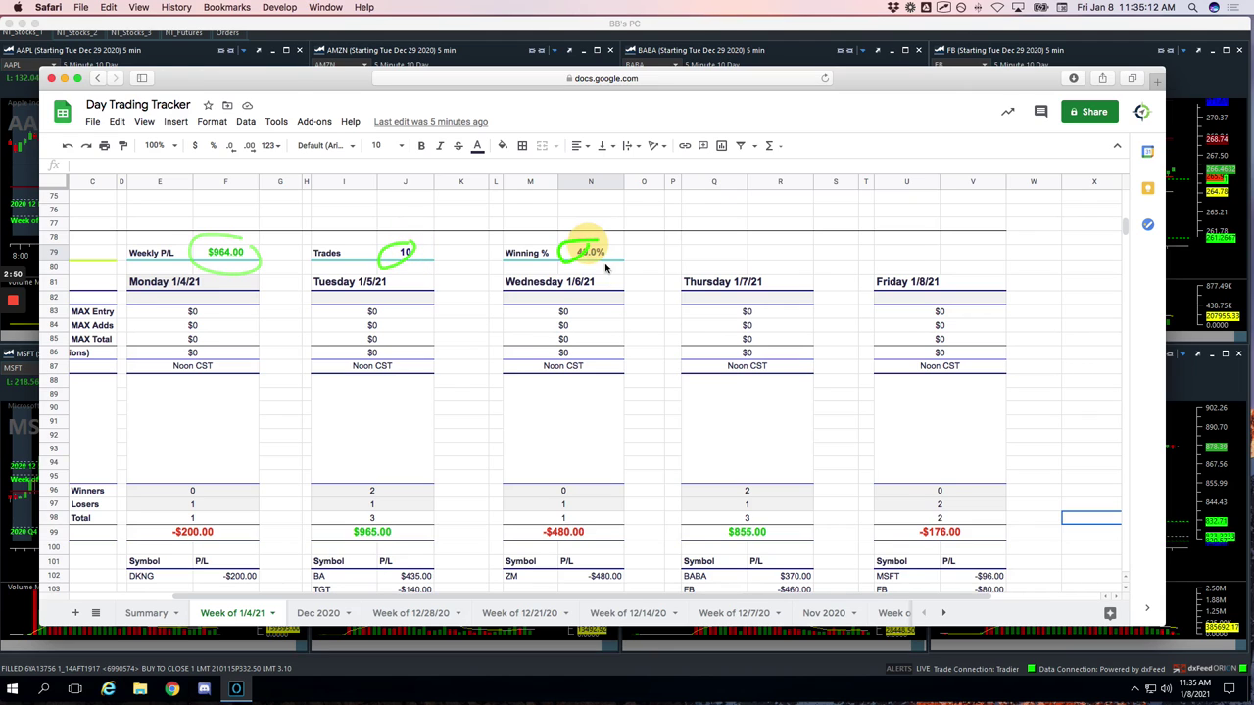
Step: Circle Thursday's $855.00 and Friday's -$176.00 daily results
scroll(619, 317, down, 1)
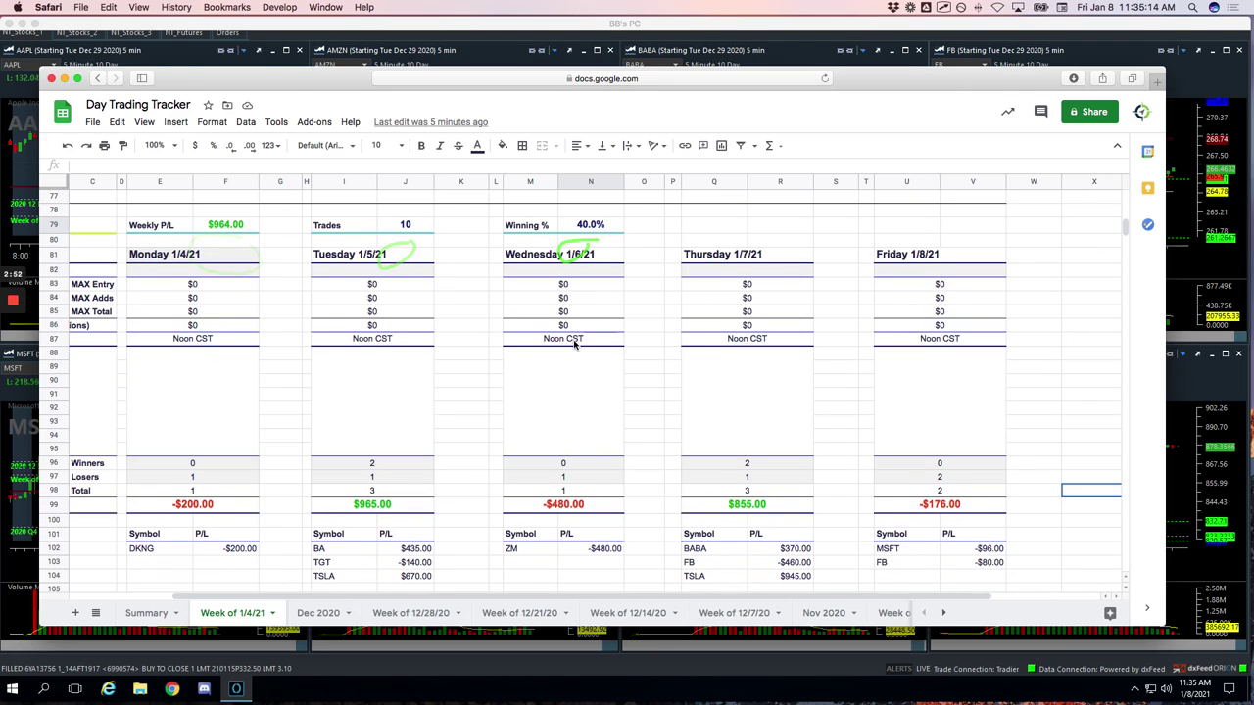
scroll(546, 336, down, 3)
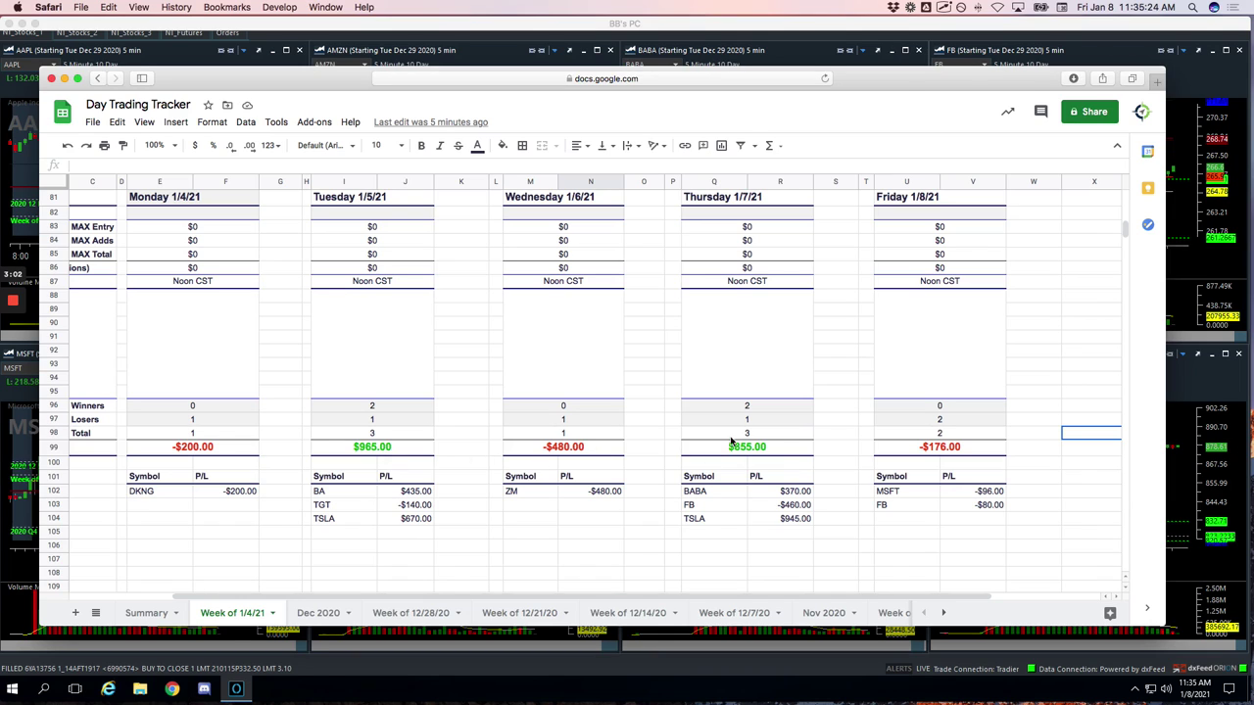
drag(730, 441, 750, 420)
mouse_move(985, 433)
mouse_down()
mouse_move(896, 454)
mouse_move(974, 433)
mouse_up()
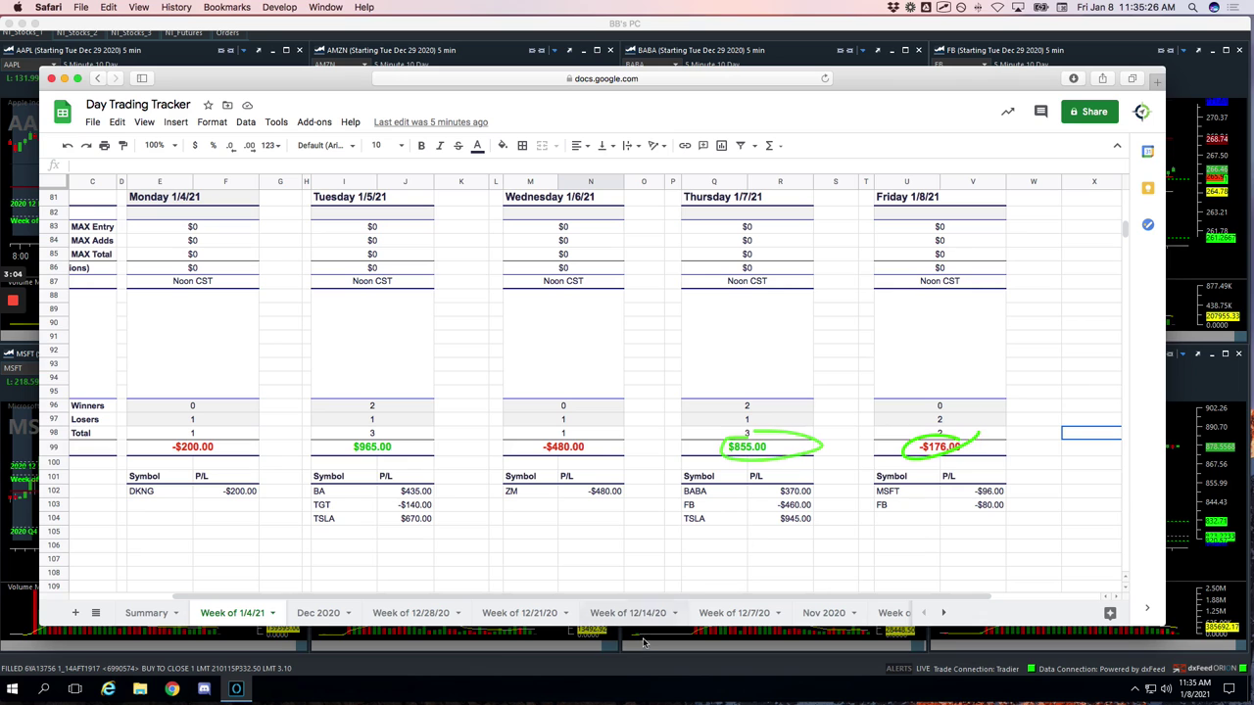
Step: Switch to the Summary sheet and circle the $157.00 week 1/4/21 and $6,596.00 Mighty Ninety totals
click(152, 615)
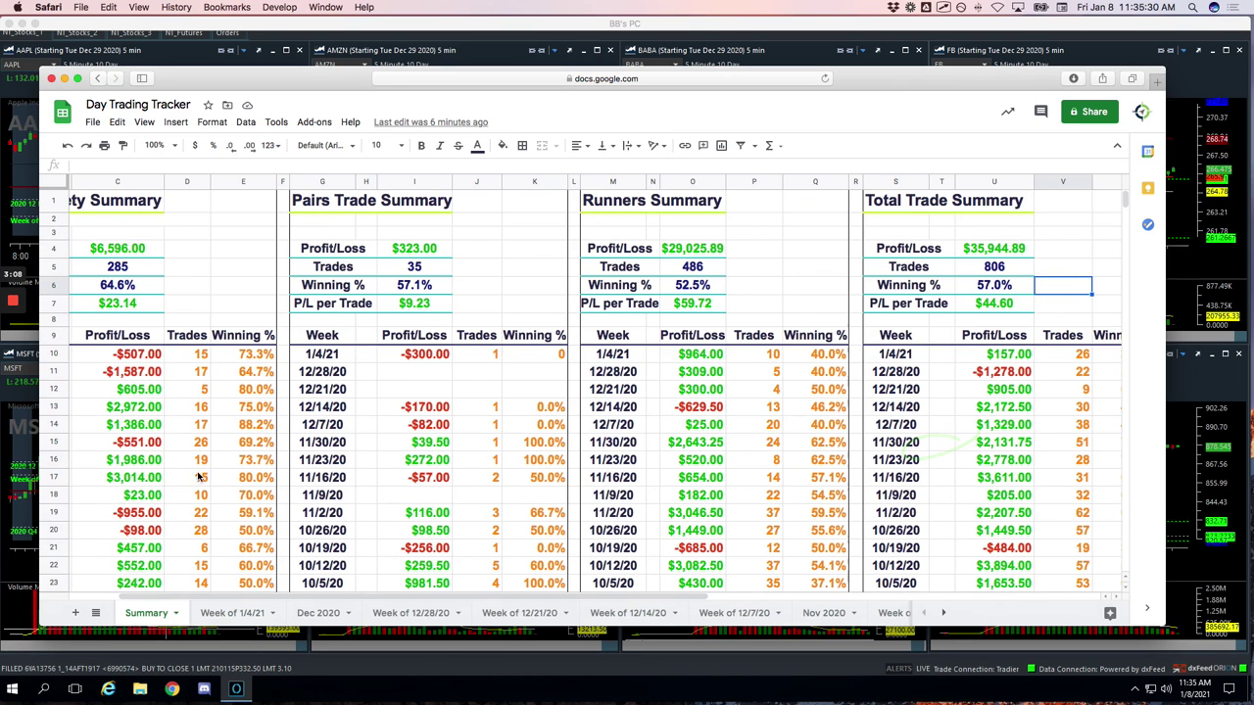
mouse_move(1037, 347)
mouse_down()
mouse_move(980, 350)
mouse_move(993, 373)
mouse_move(1036, 352)
mouse_up()
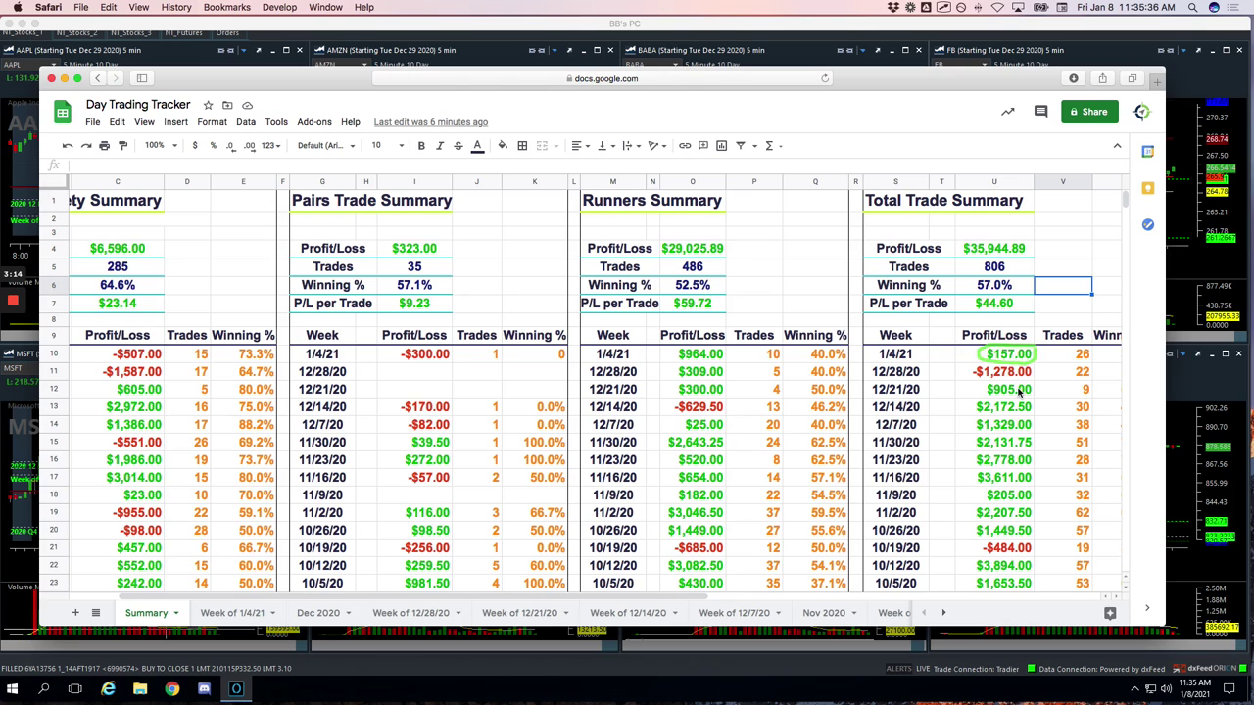
scroll(244, 372, left, 2)
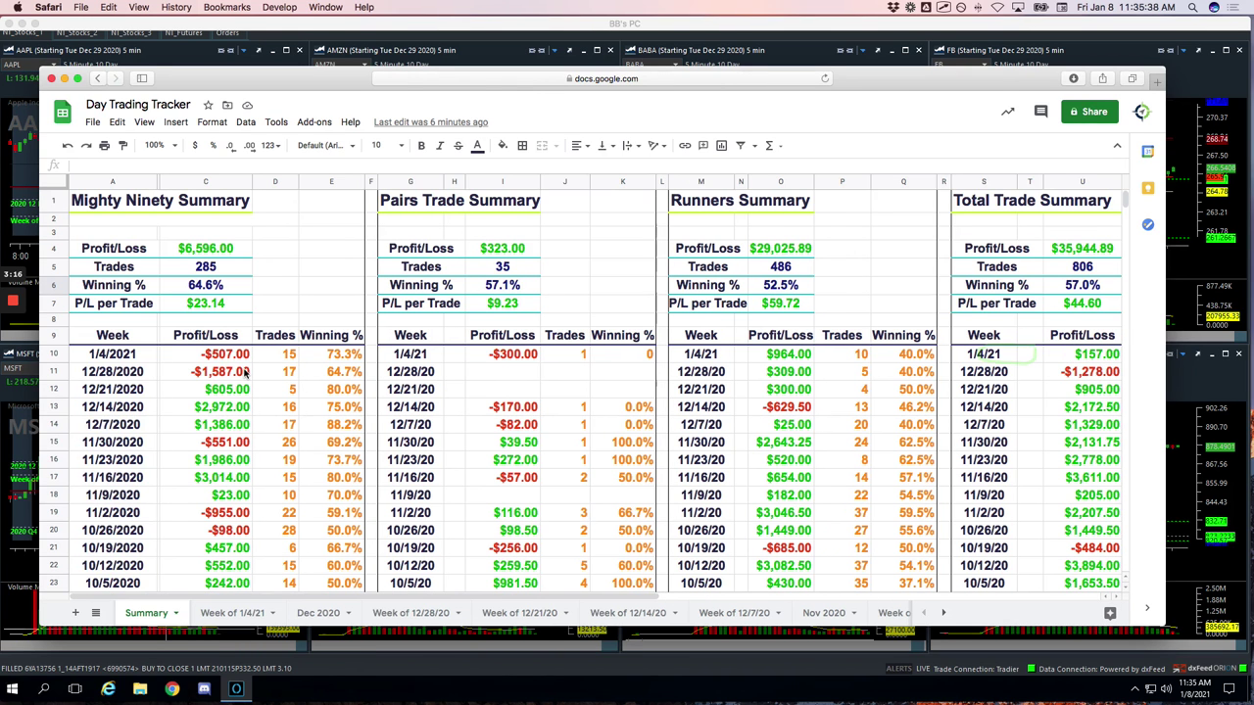
mouse_move(233, 237)
mouse_down()
mouse_move(196, 235)
mouse_move(228, 267)
mouse_up()
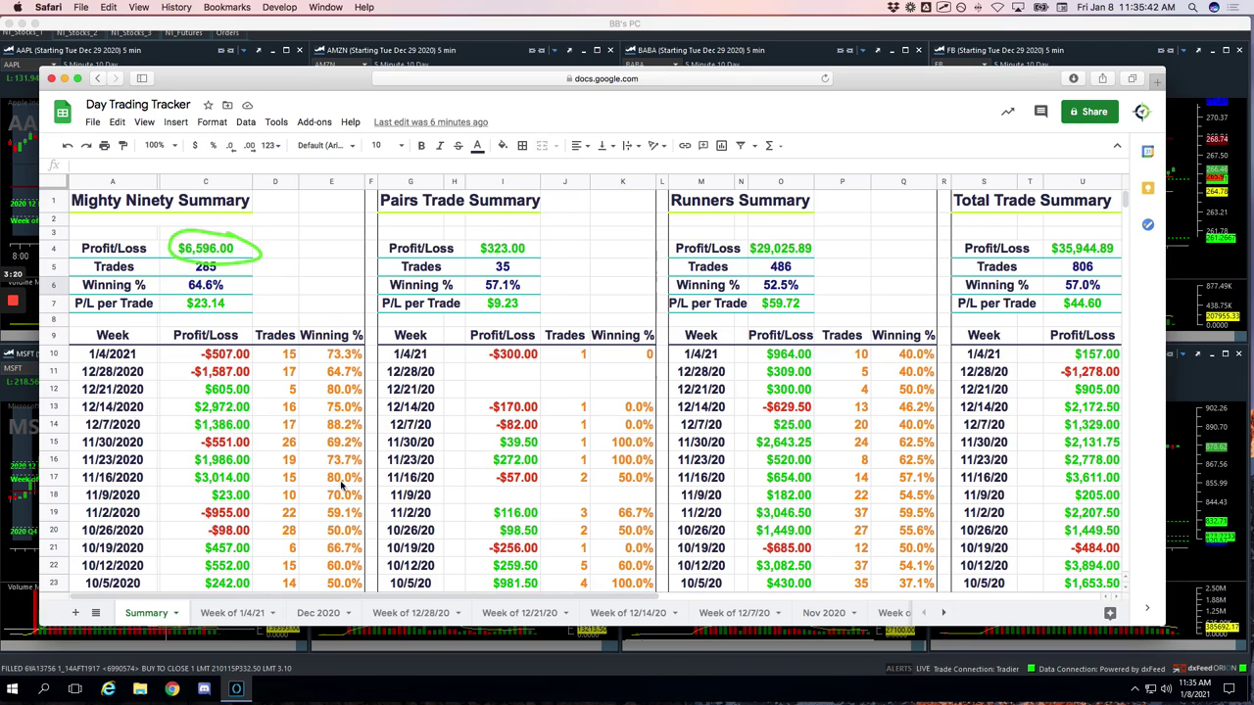
Step: Circle the Pairs Trade $323.00 and Runners $29,025.89 totals
drag(419, 66, 417, 14)
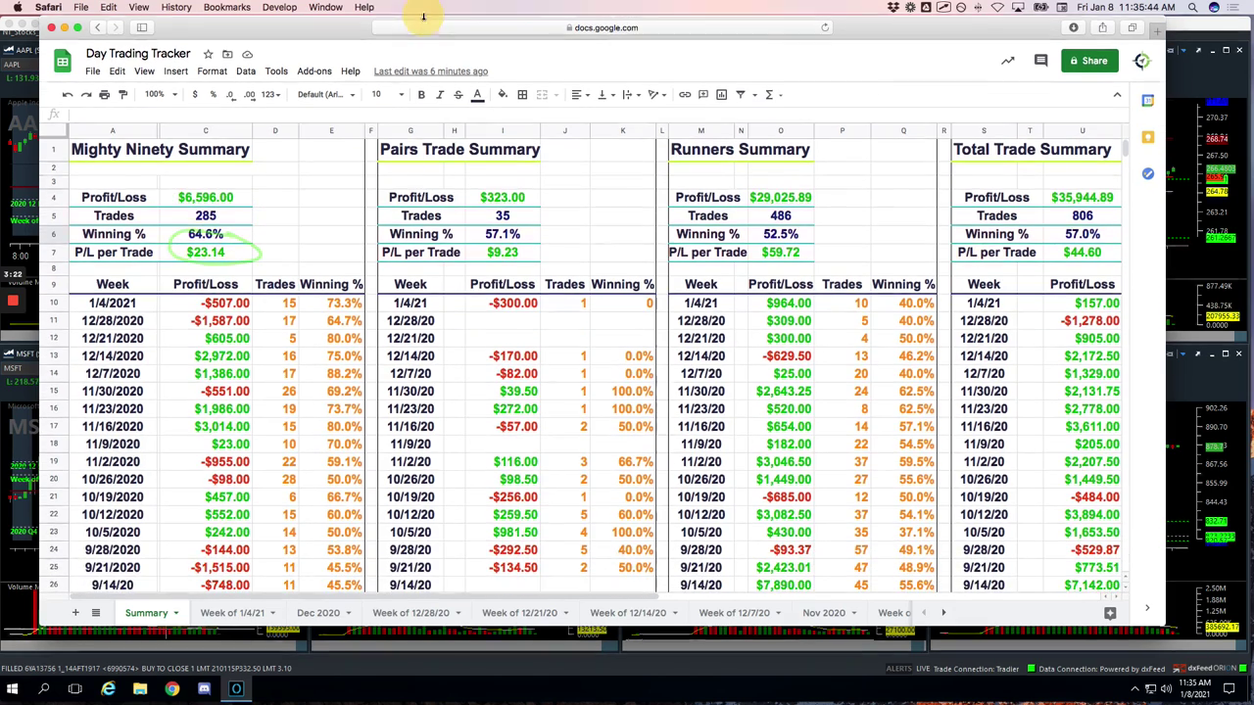
scroll(357, 403, down, 5)
scroll(269, 380, up, 5)
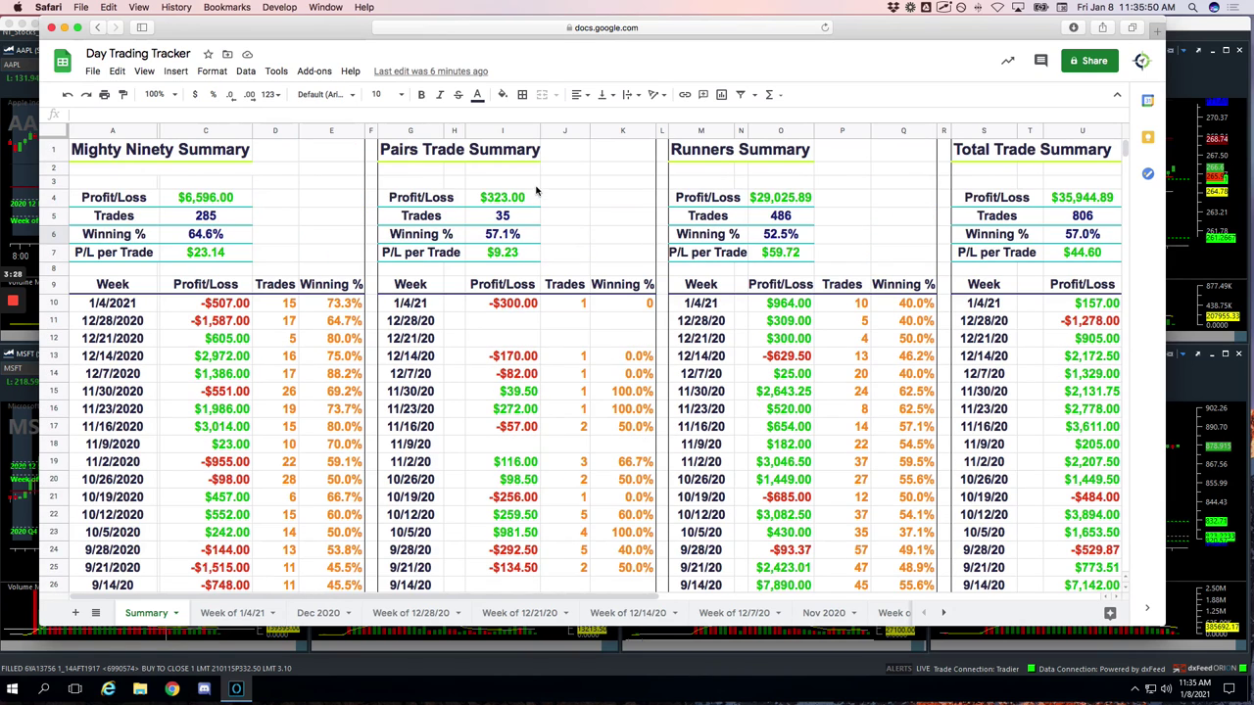
drag(536, 188, 545, 205)
mouse_move(811, 184)
mouse_down()
mouse_move(751, 194)
mouse_move(784, 216)
mouse_up()
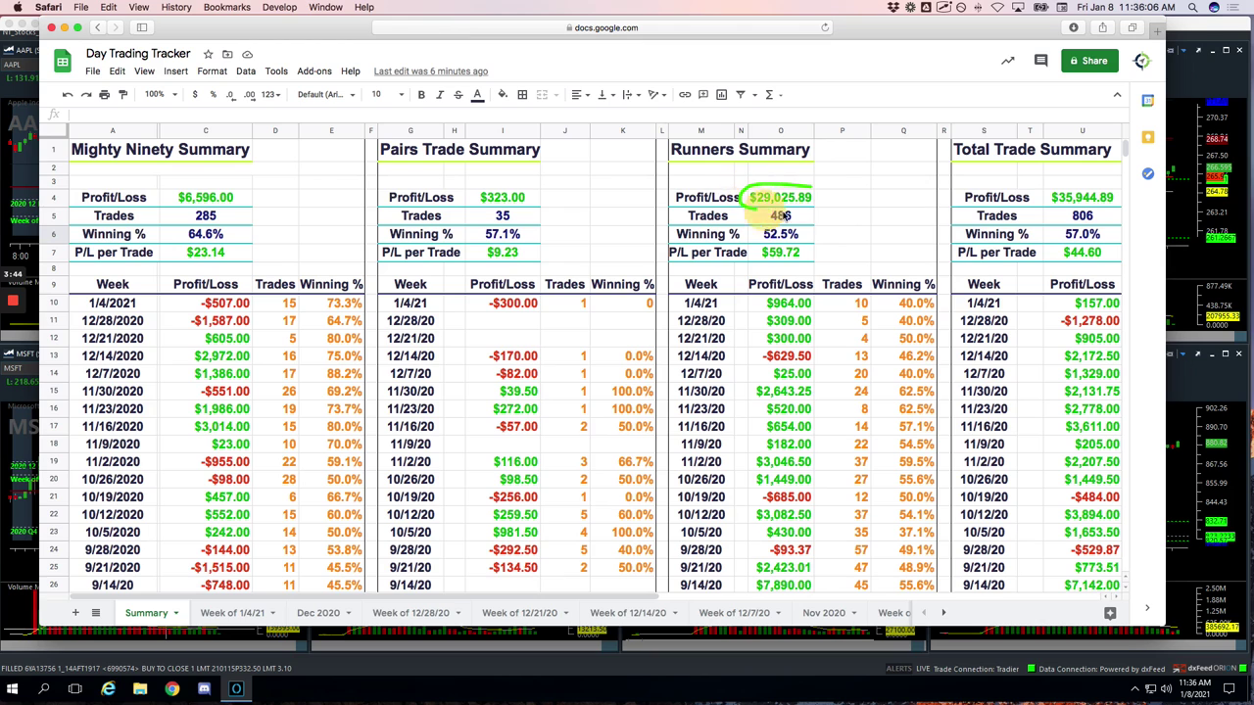
Step: Circle the overall $35,944.89 total and week 12/28/20's -$1,278.00
scroll(827, 196, right, 3)
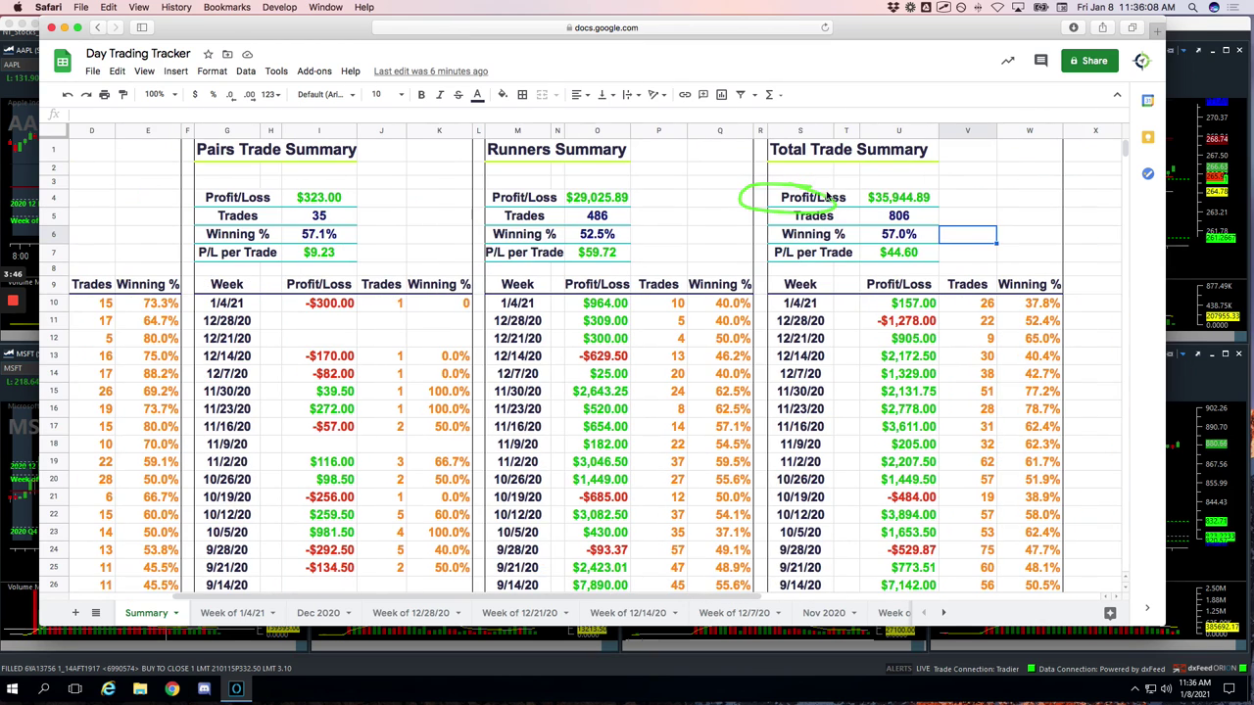
mouse_move(929, 192)
mouse_down()
mouse_move(862, 192)
mouse_move(931, 197)
mouse_up()
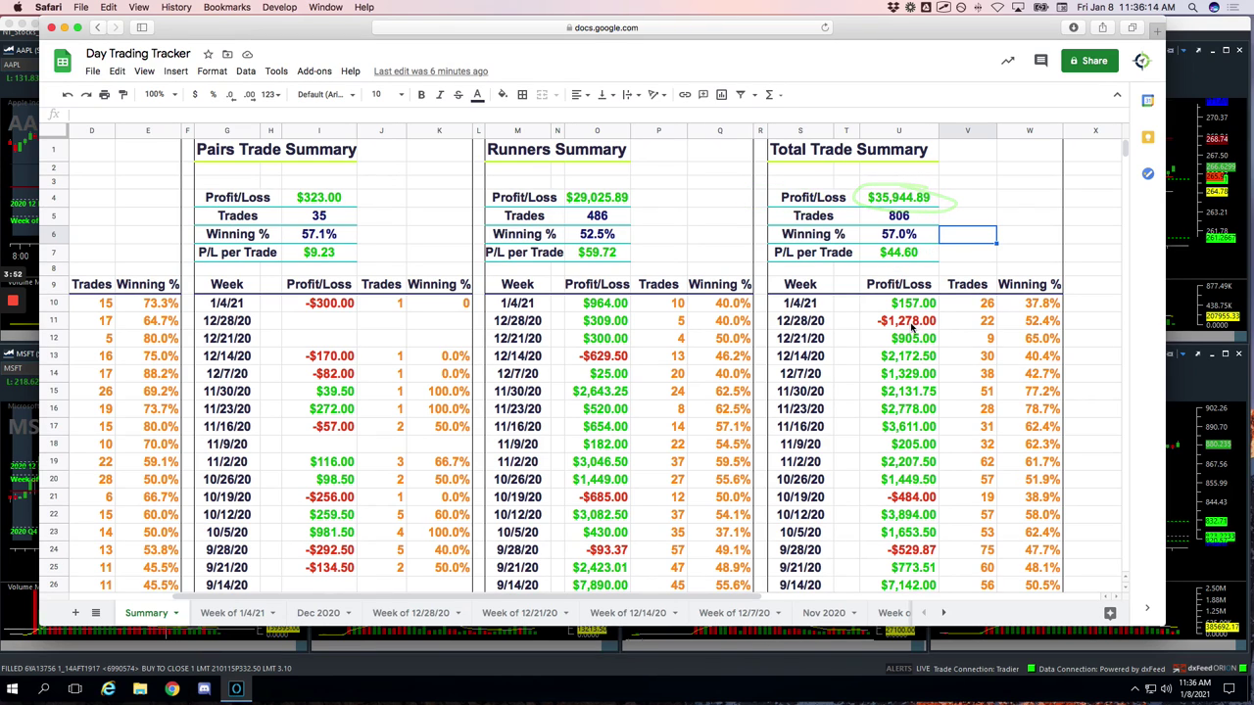
mouse_move(926, 315)
mouse_down()
mouse_move(886, 316)
mouse_move(943, 330)
mouse_move(890, 281)
mouse_move(915, 288)
mouse_move(918, 304)
mouse_up()
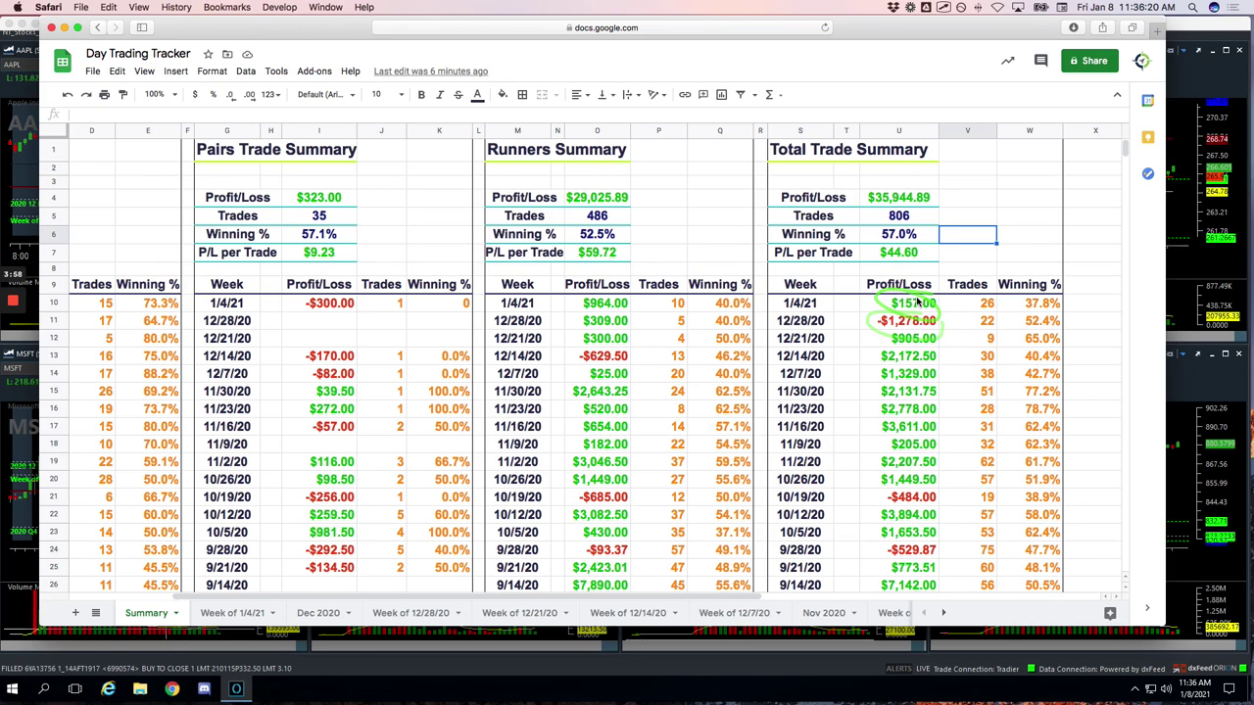